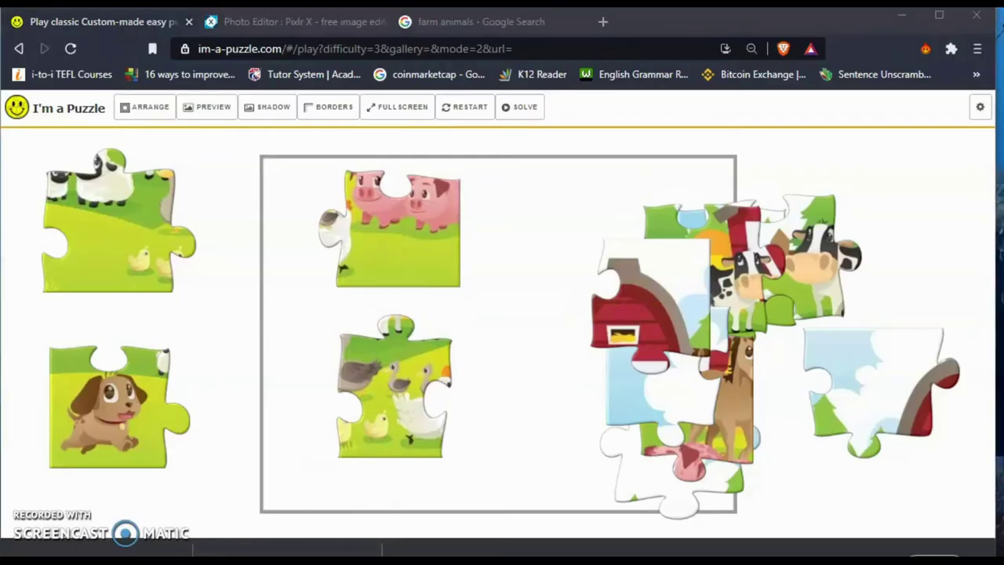
- Capture the sheep puzzle piece with a new rectangular snip
click(349, 285)
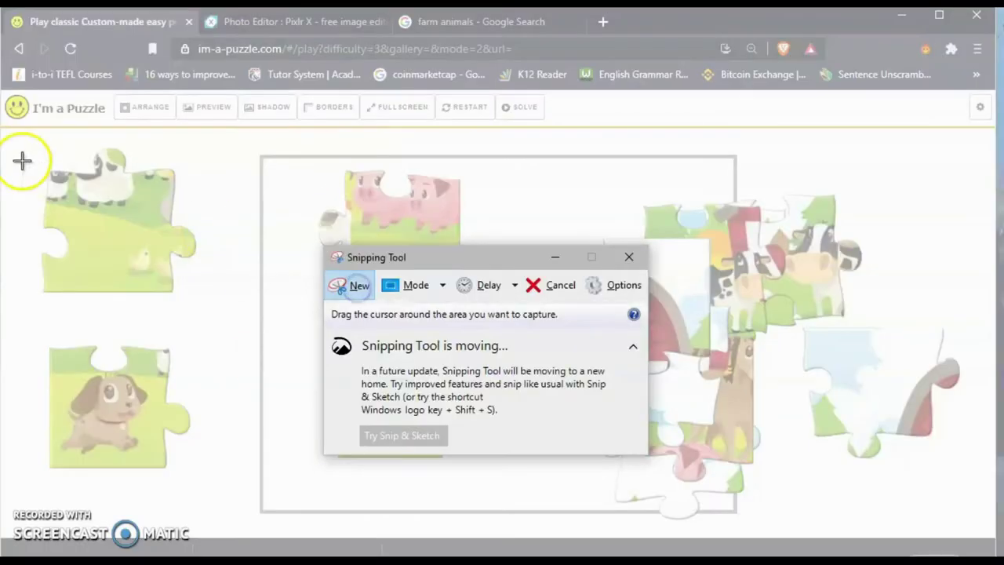
drag(32, 139, 200, 303)
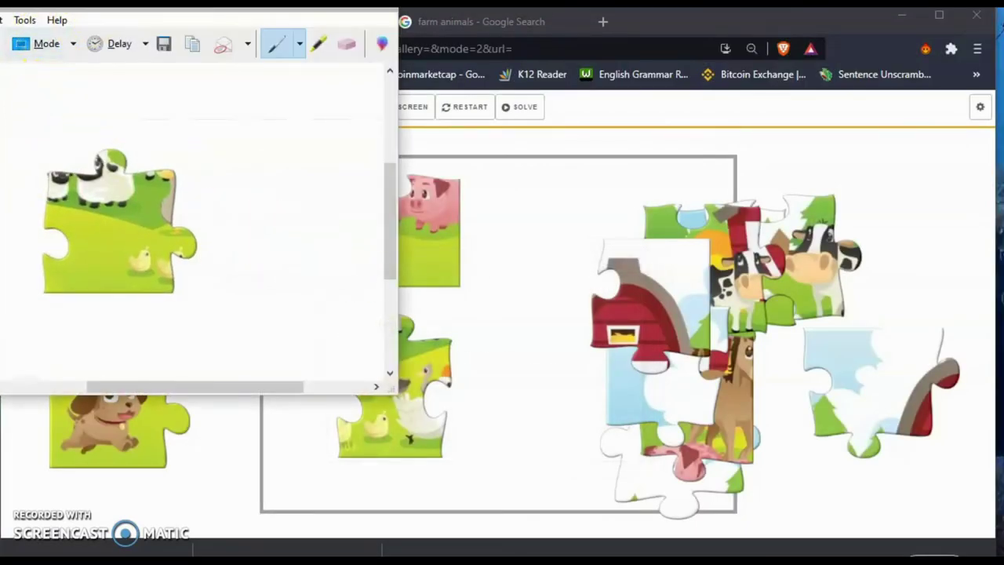
drag(130, 0, 304, 73)
- Save the sheep snip and create a Desktop folder named farm1 for it
click(337, 118)
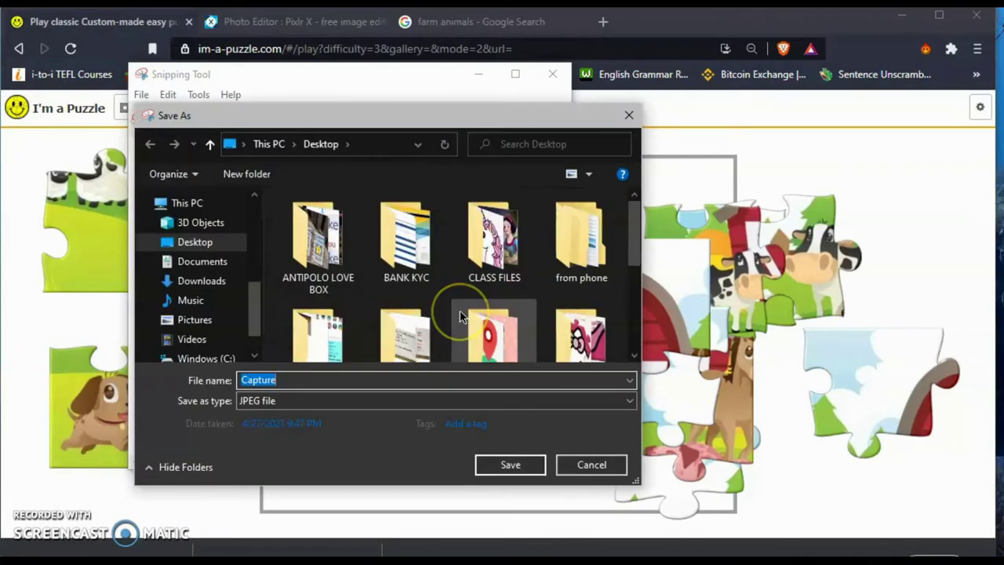
click(260, 172)
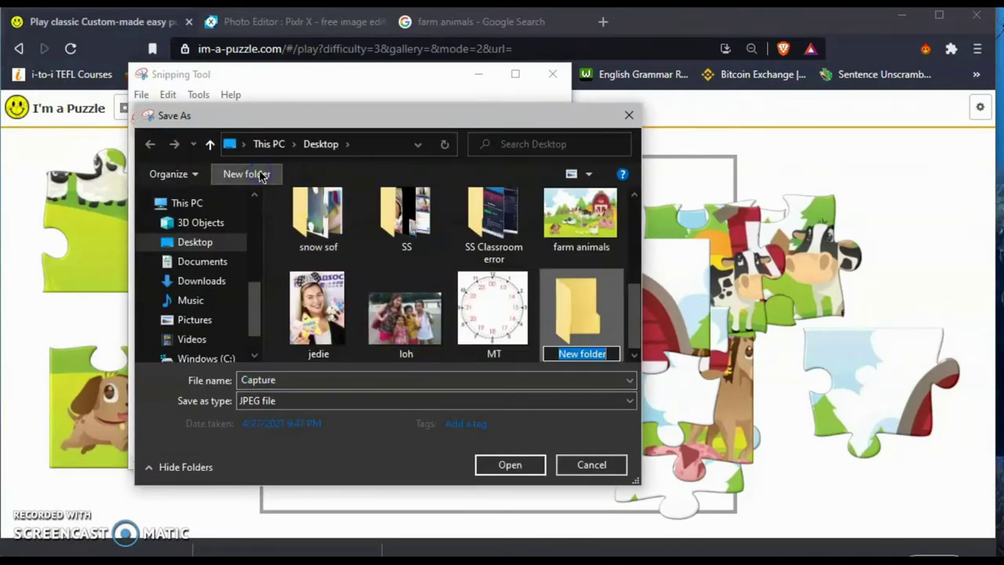
text(farm1)
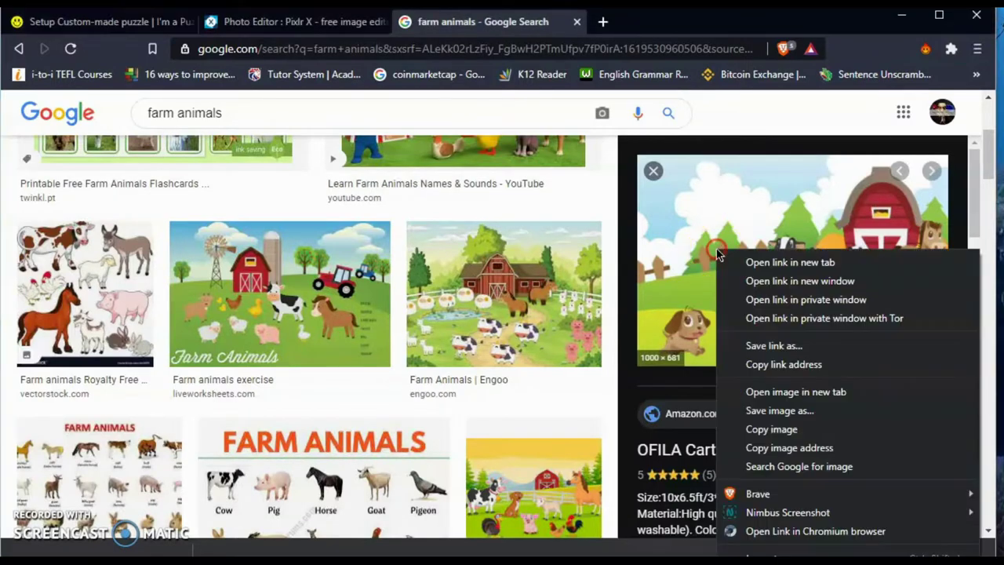
- Save the cartoon barnyard image to the Desktop as 'farm animals', then go back to I'm a Puzzle
click(775, 411)
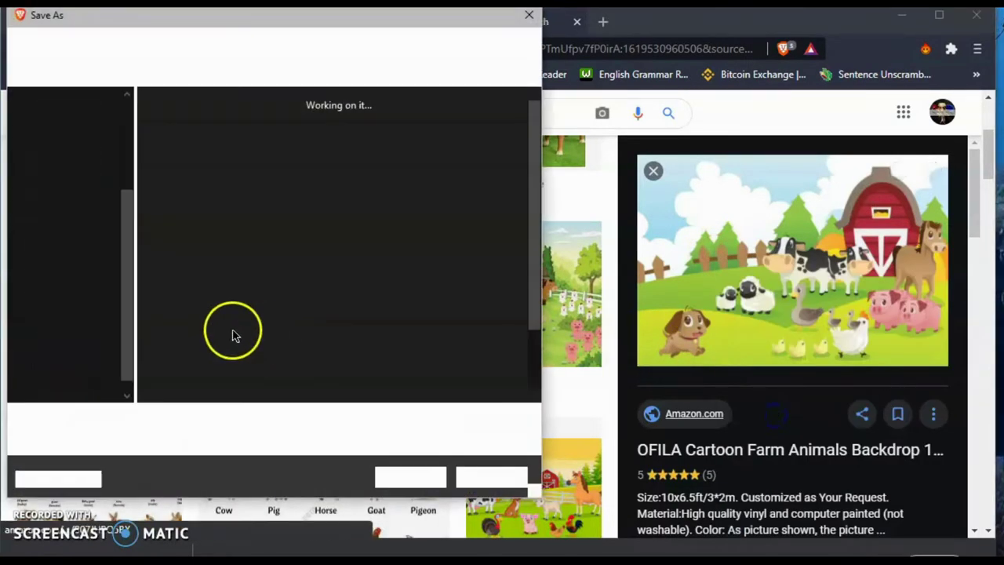
text(fa)
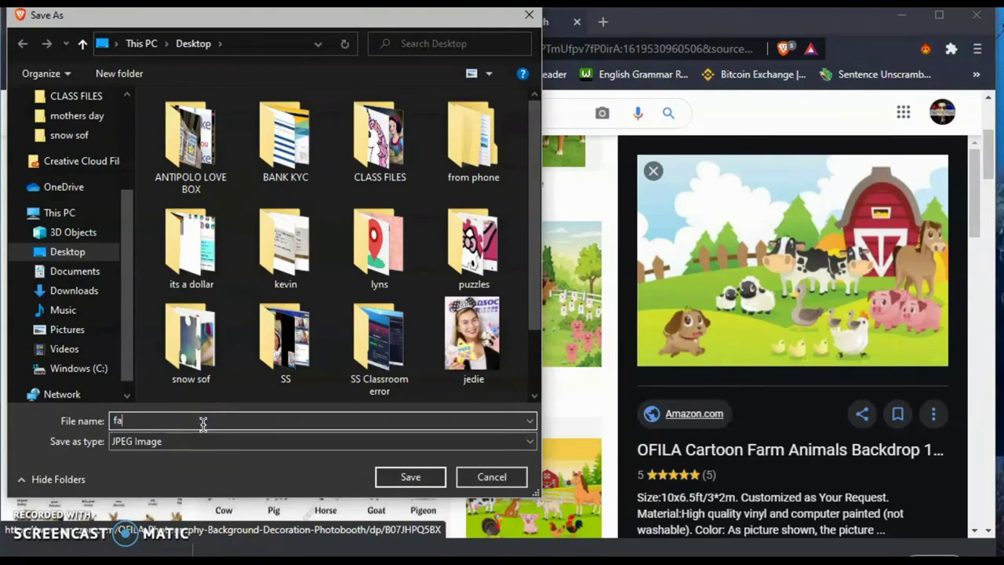
text(rm animals)
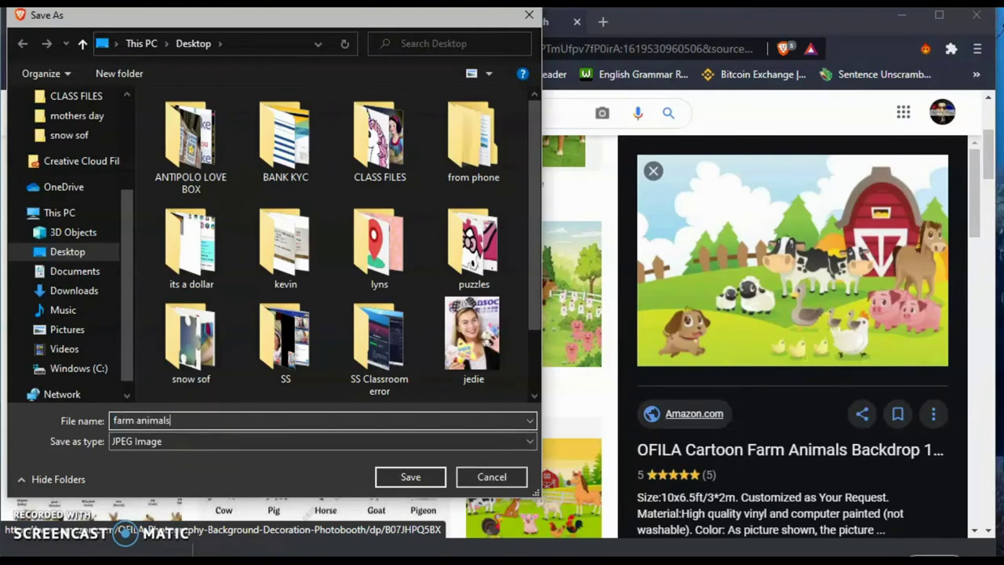
click(409, 477)
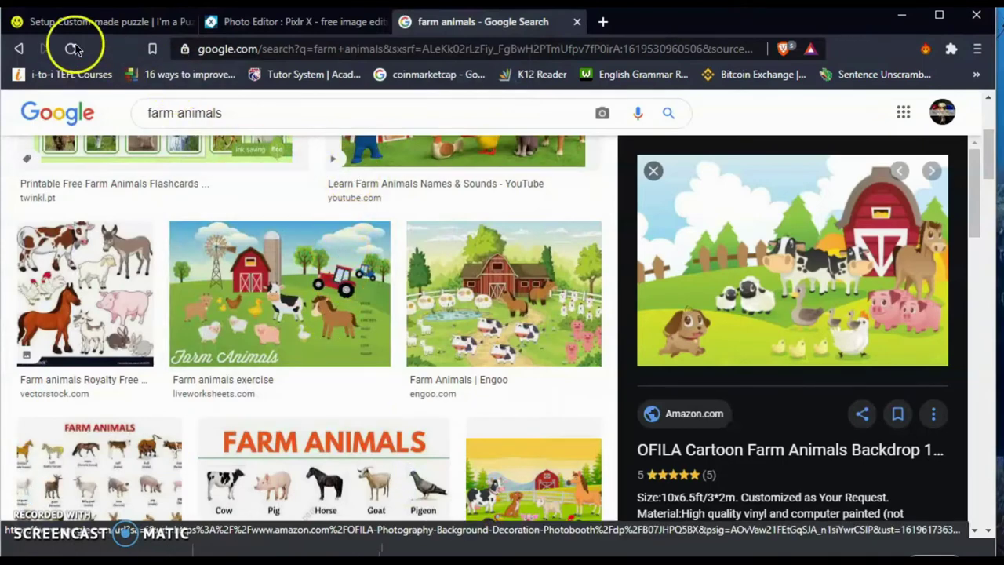
click(47, 21)
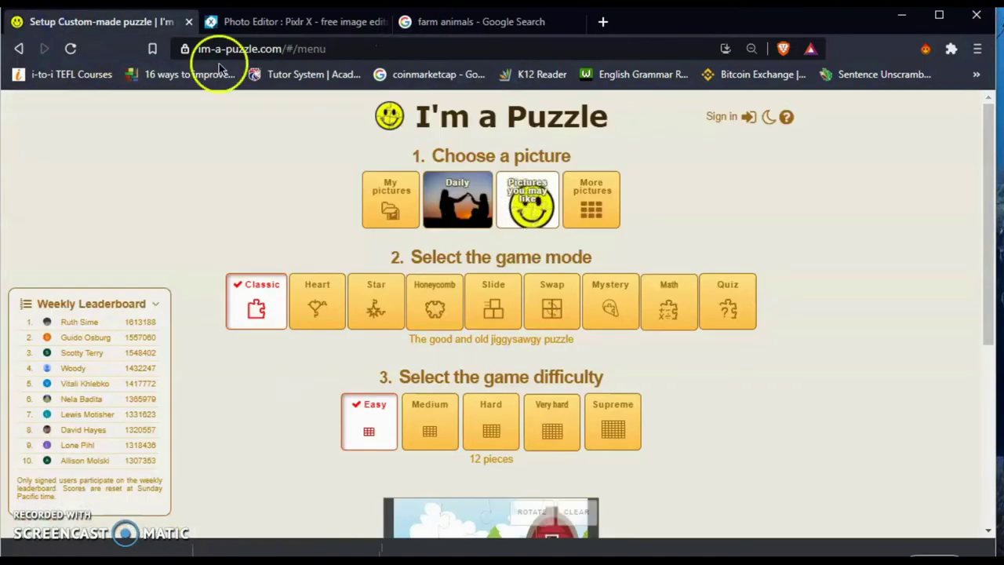
- Load the 'farm animals' picture as a Classic, Easy 12-piece puzzle and start it
click(370, 208)
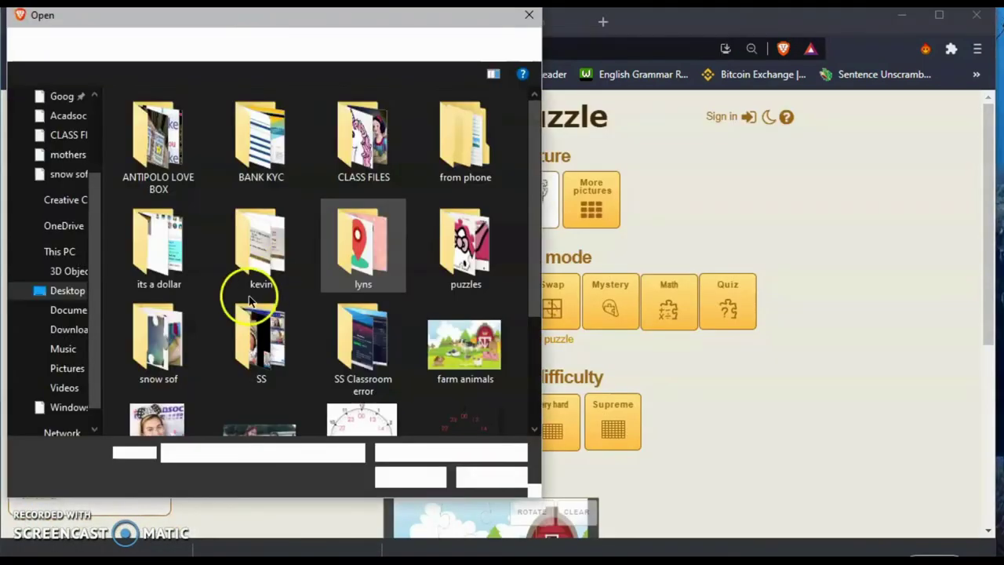
click(452, 362)
click(410, 477)
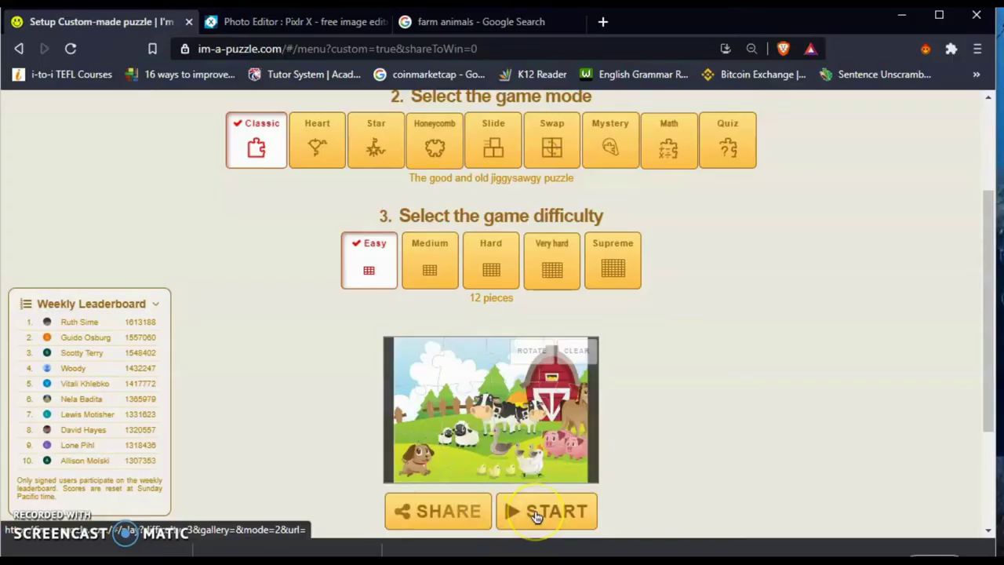
scroll(390, 361, up, 3)
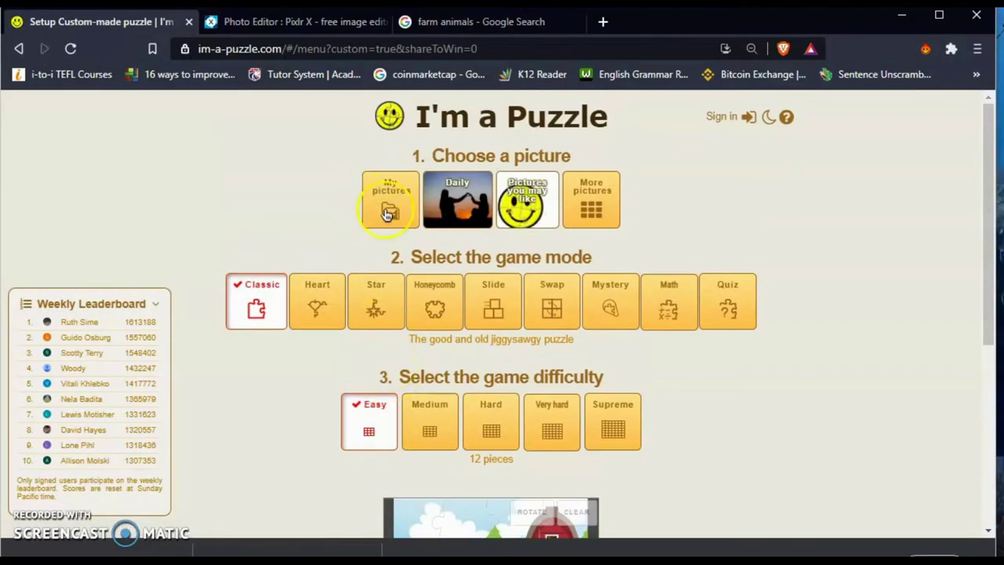
scroll(316, 330, down, 2)
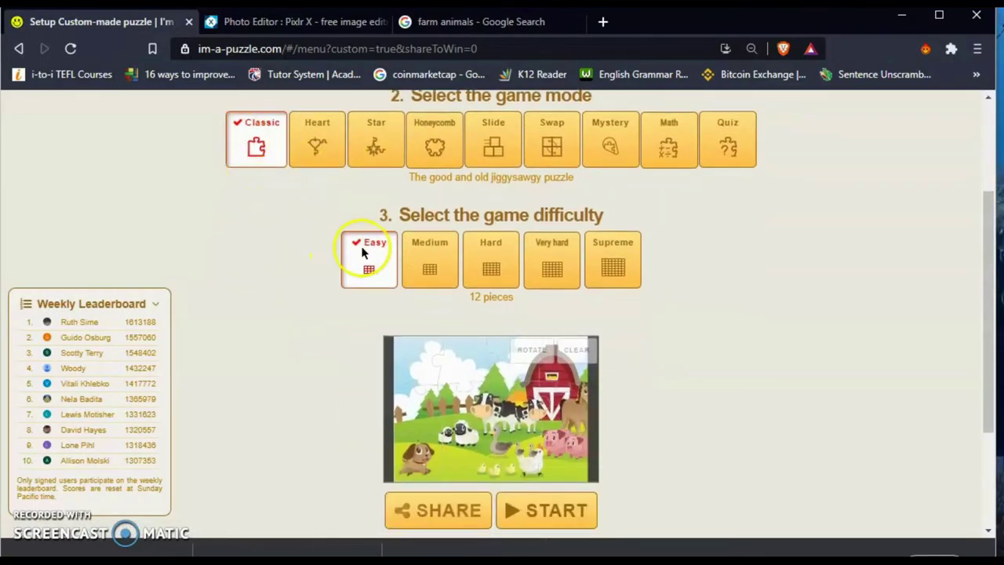
click(558, 508)
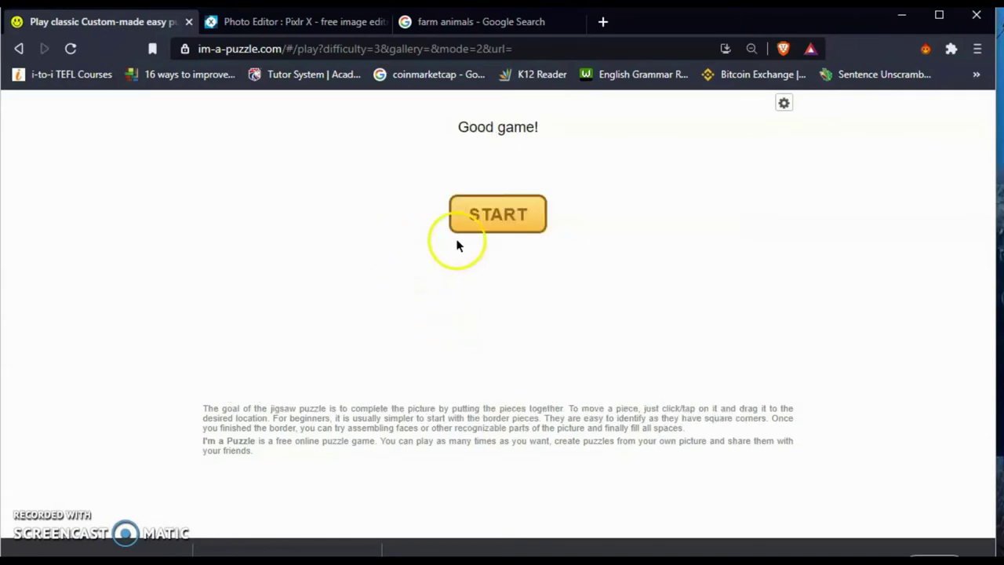
- Start the round and move the sheep and dog pieces out to the left
click(495, 213)
drag(147, 356, 117, 383)
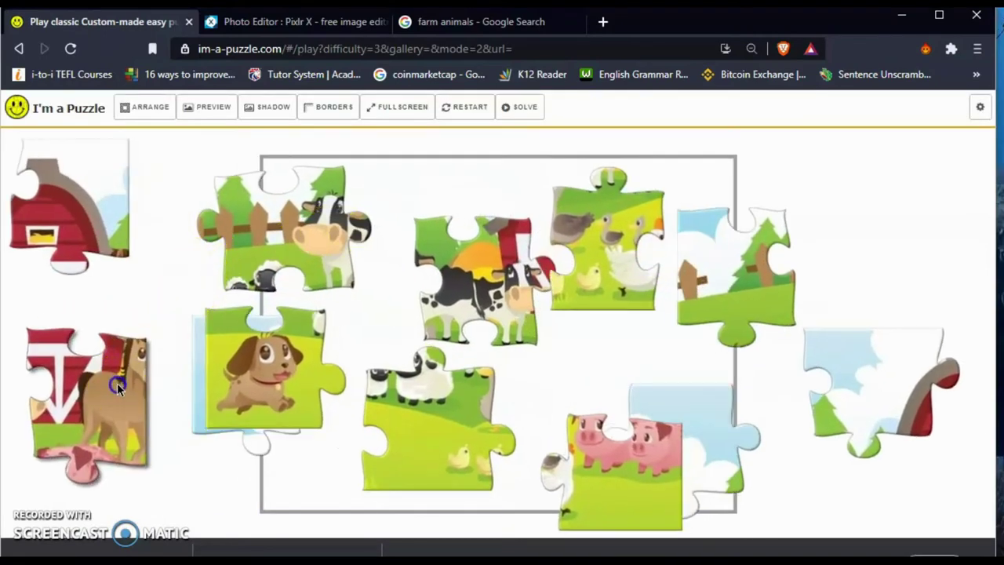
drag(108, 197, 643, 315)
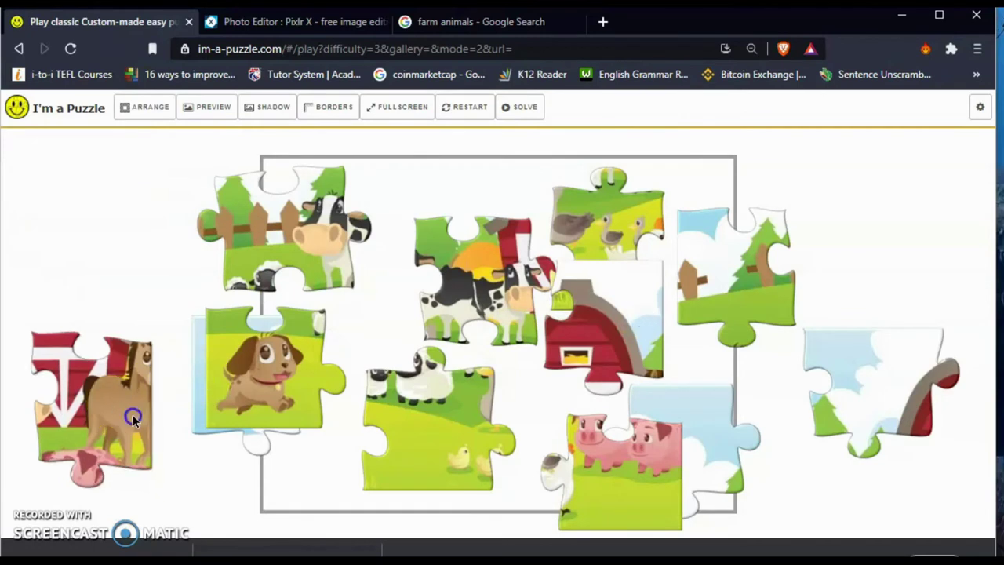
drag(112, 397, 540, 417)
drag(263, 385, 598, 383)
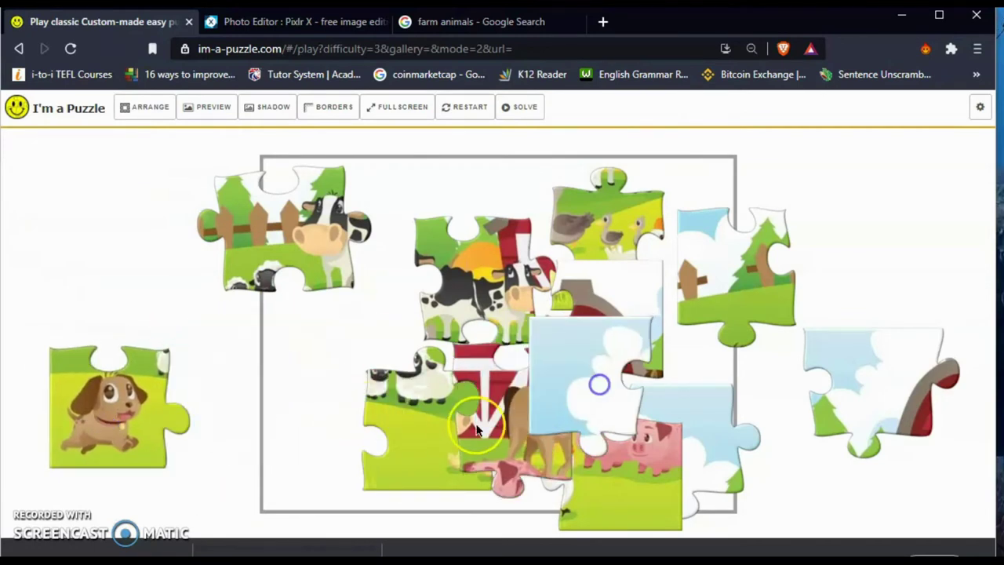
drag(407, 417, 101, 225)
drag(257, 240, 698, 262)
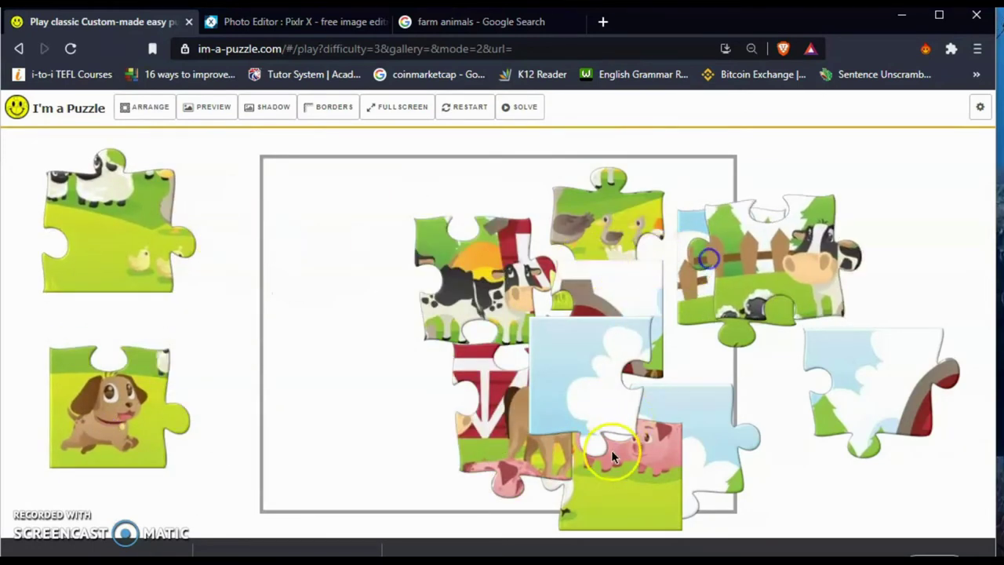
drag(605, 444, 369, 368)
- Place the pig and duck-and-chick pieces inside the frame and stack the others to the right
drag(459, 274, 694, 270)
drag(518, 408, 699, 408)
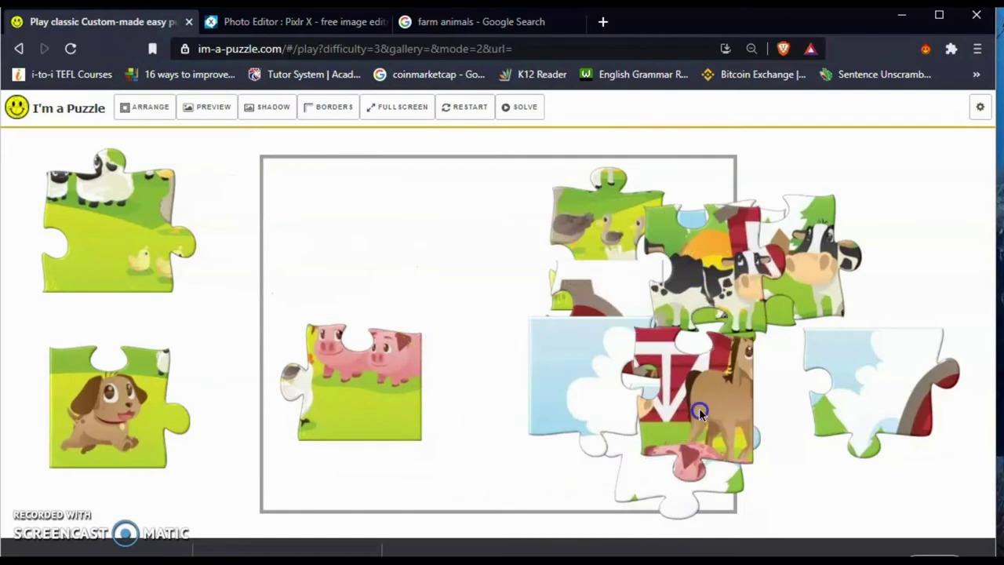
drag(560, 379, 634, 352)
drag(596, 275, 643, 254)
drag(600, 216, 689, 204)
drag(373, 343, 411, 227)
drag(707, 237, 390, 420)
drag(412, 307, 411, 269)
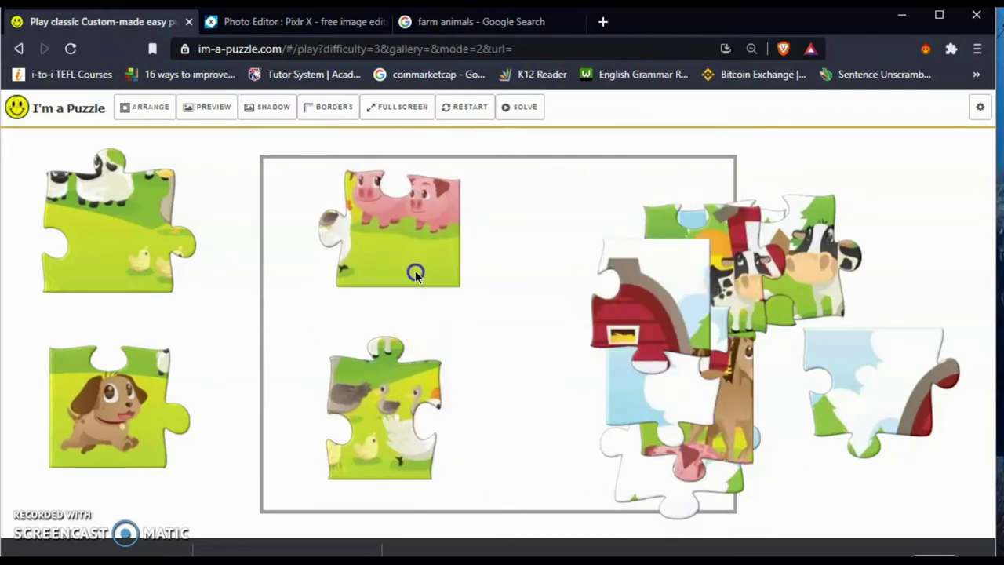
drag(363, 365, 374, 344)
click(291, 546)
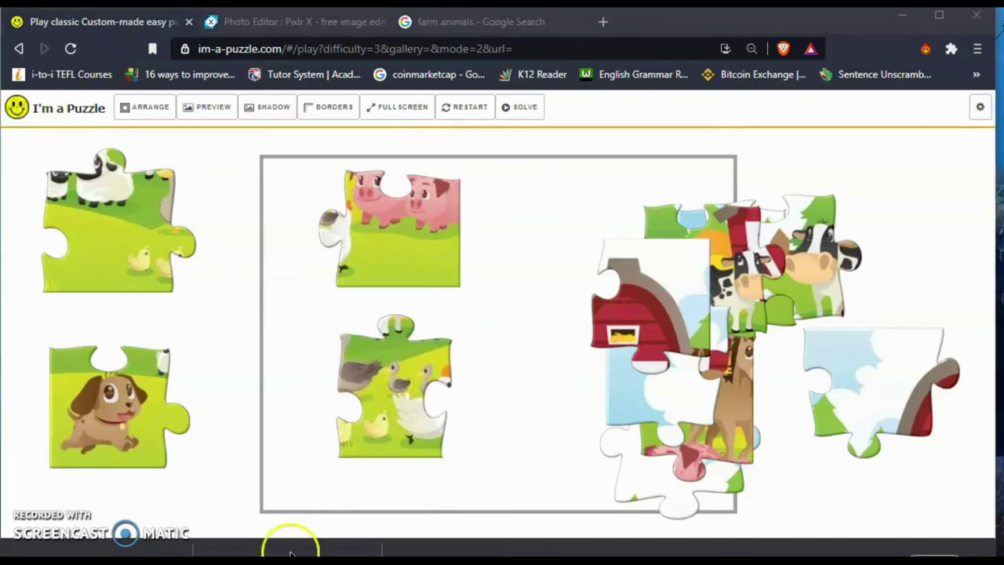
click(351, 287)
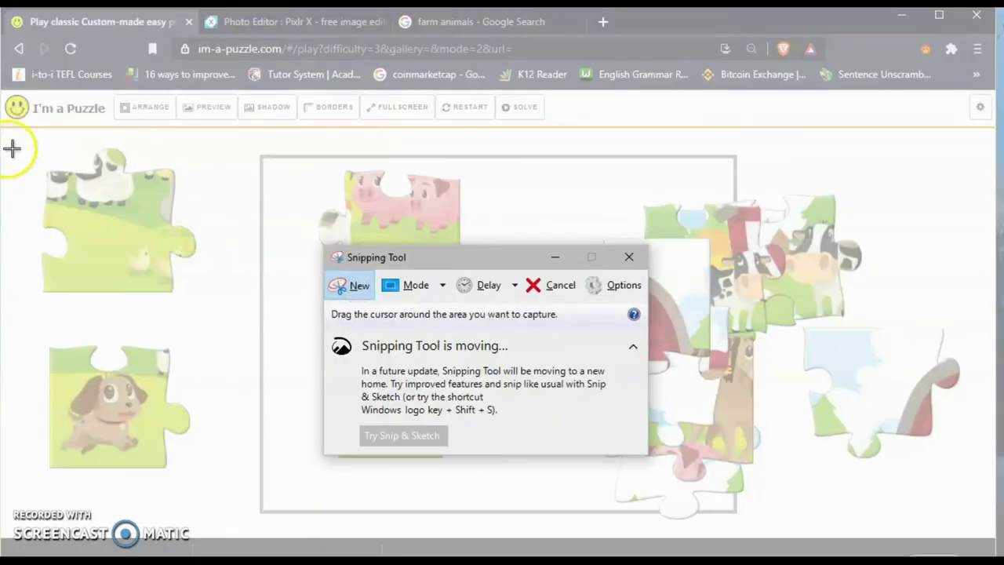
- Capture the sheep puzzle piece with a new snip
drag(31, 139, 200, 297)
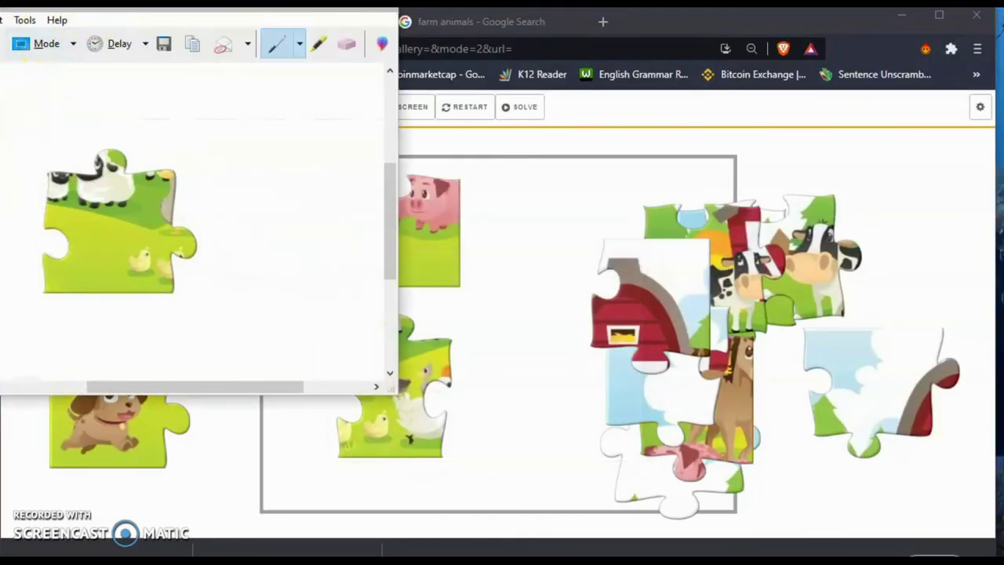
drag(116, 3, 290, 67)
click(336, 117)
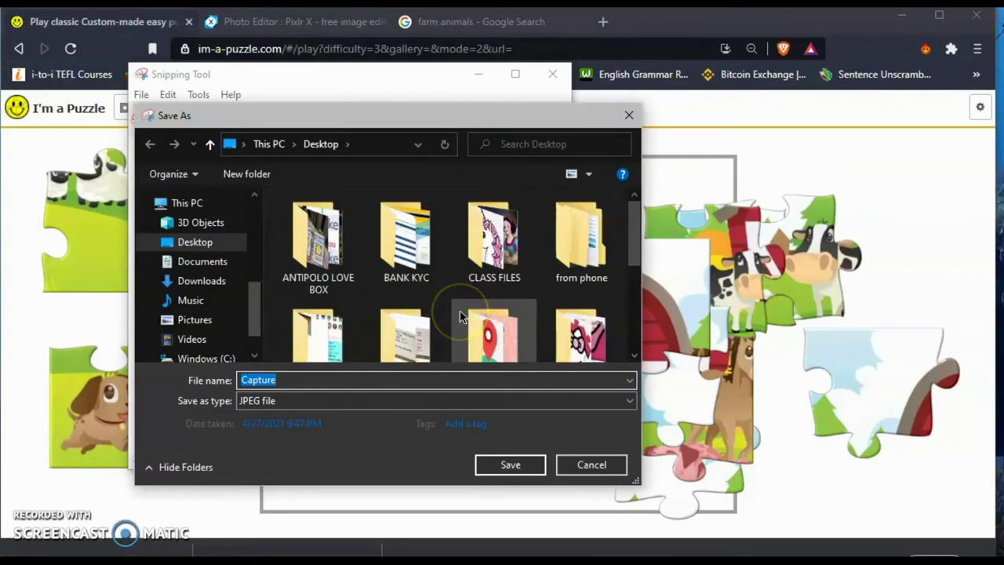
scroll(460, 316, down, 3)
- Save the sheep snip as f1 in a new farm1 Desktop folder, then snip the dog piece
click(257, 175)
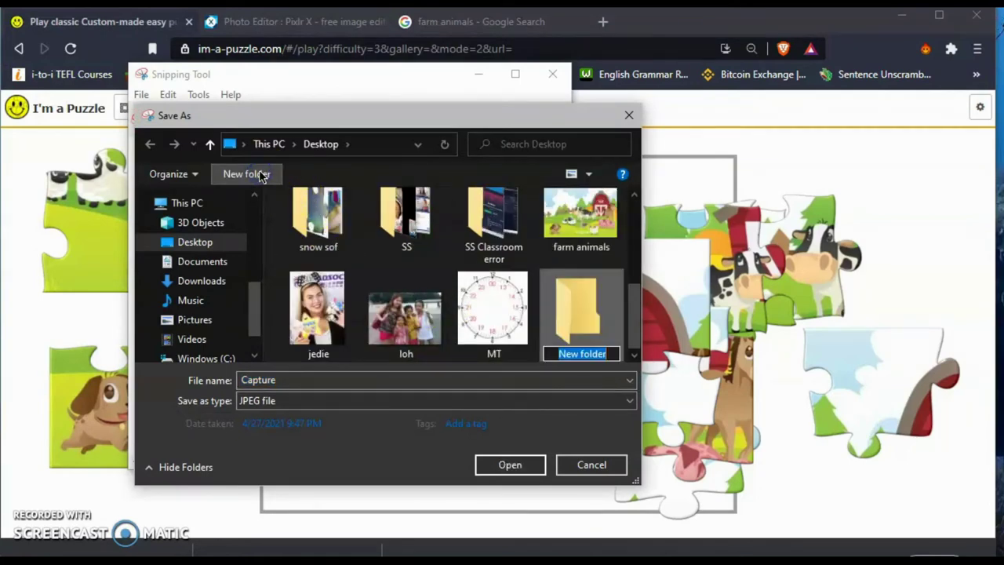
text(farm1)
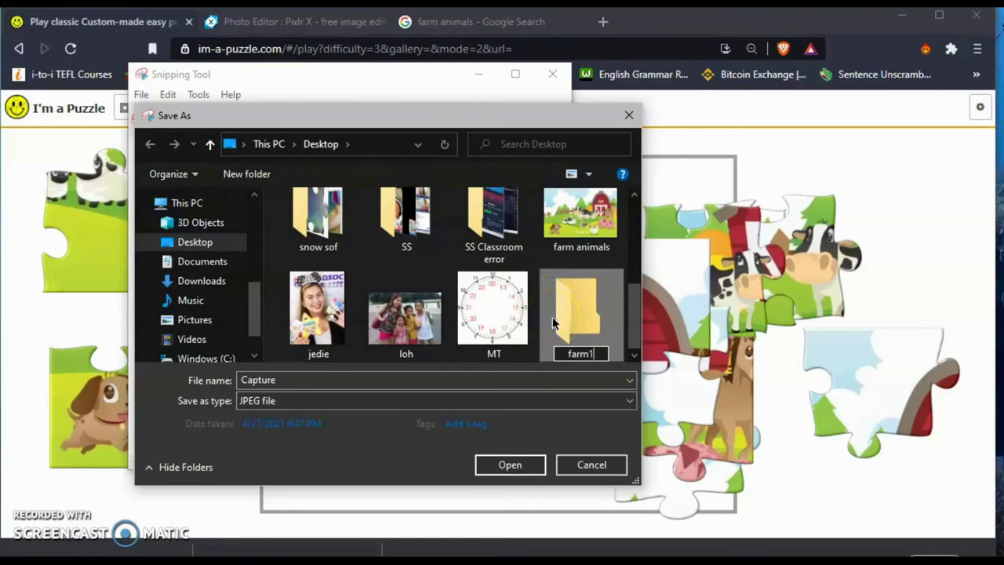
double_click(604, 316)
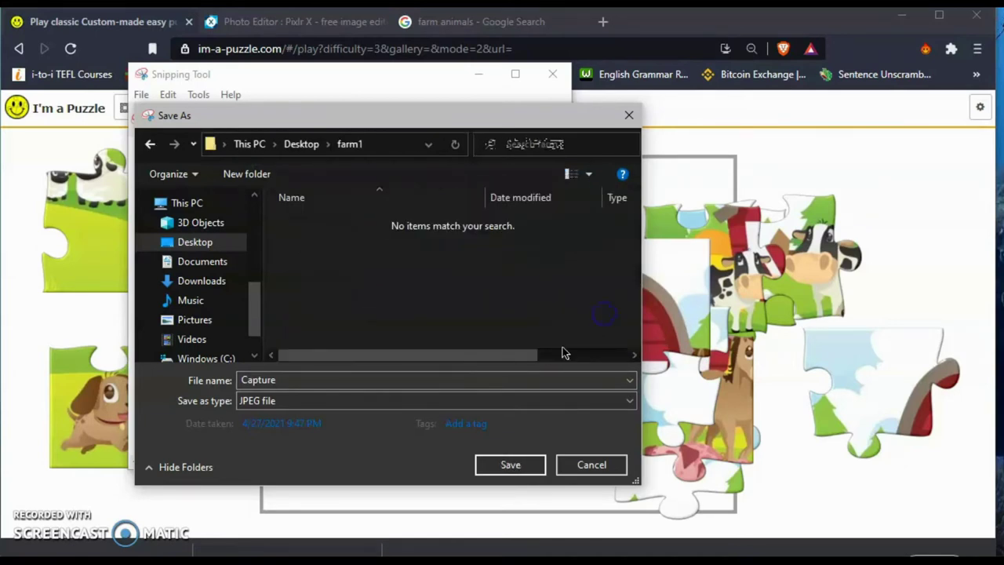
click(343, 380)
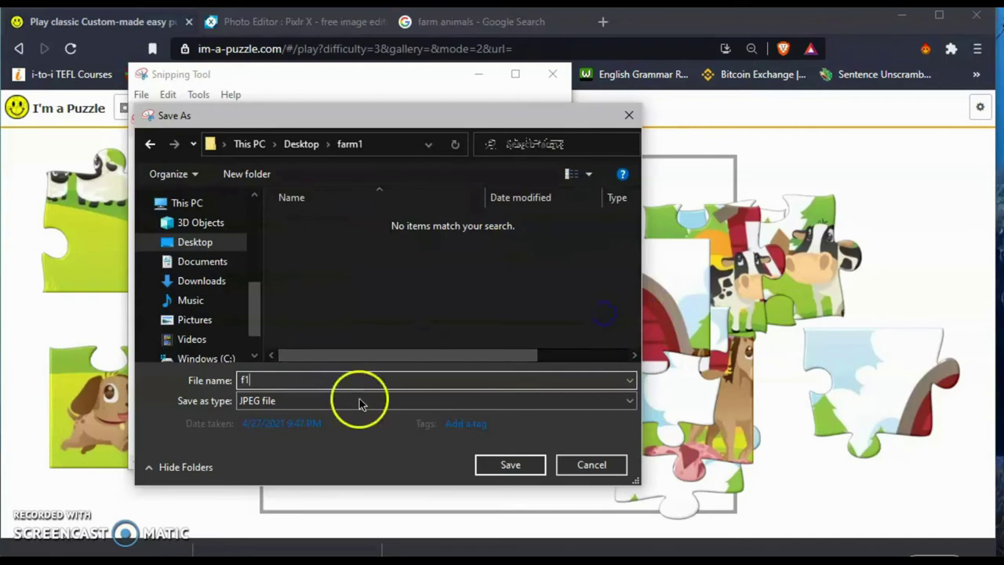
text(f1)
click(489, 465)
click(165, 115)
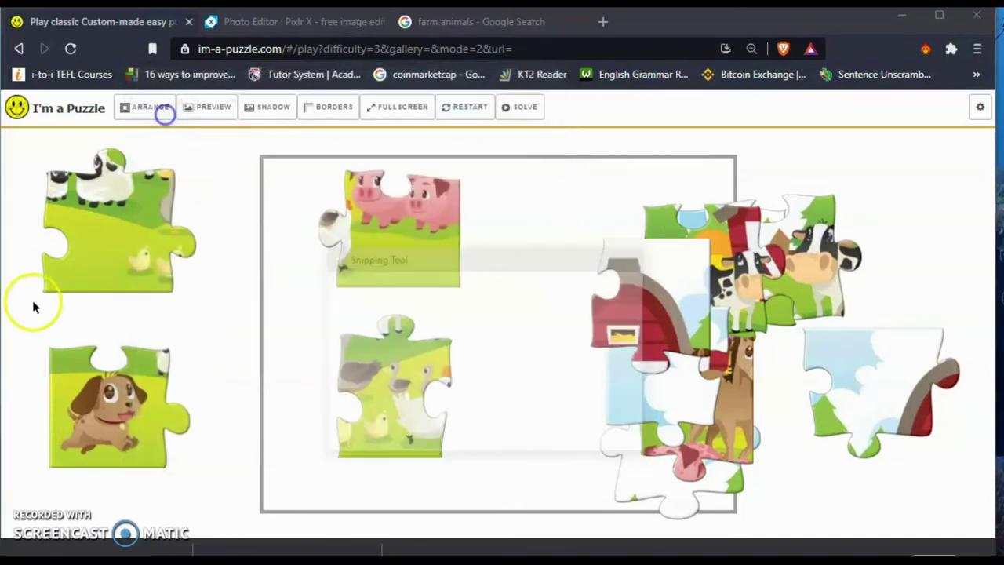
mouse_move(43, 328)
mouse_down()
mouse_move(107, 459)
mouse_move(198, 484)
mouse_up()
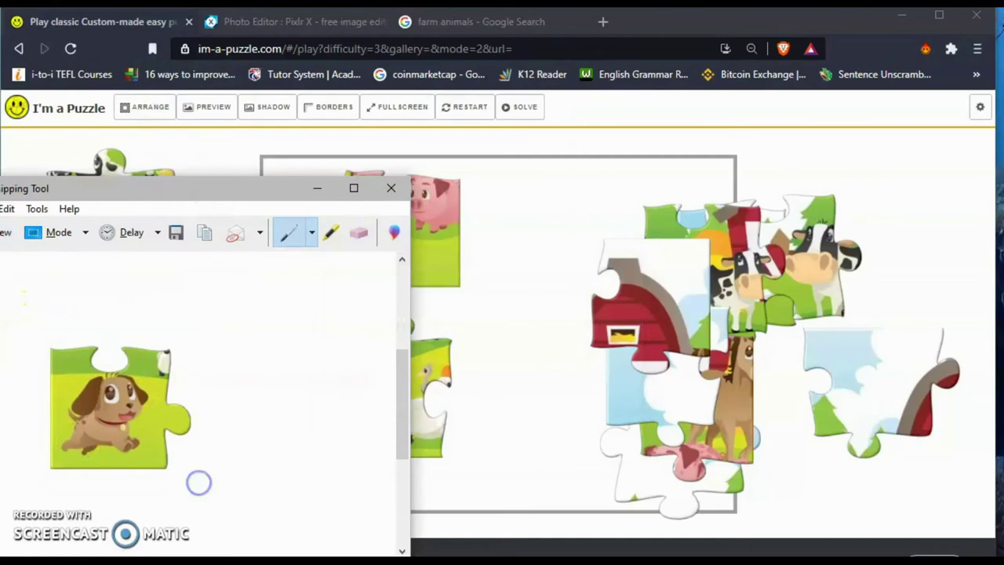
- Save the dog piece snip as f2 in farm1
click(180, 233)
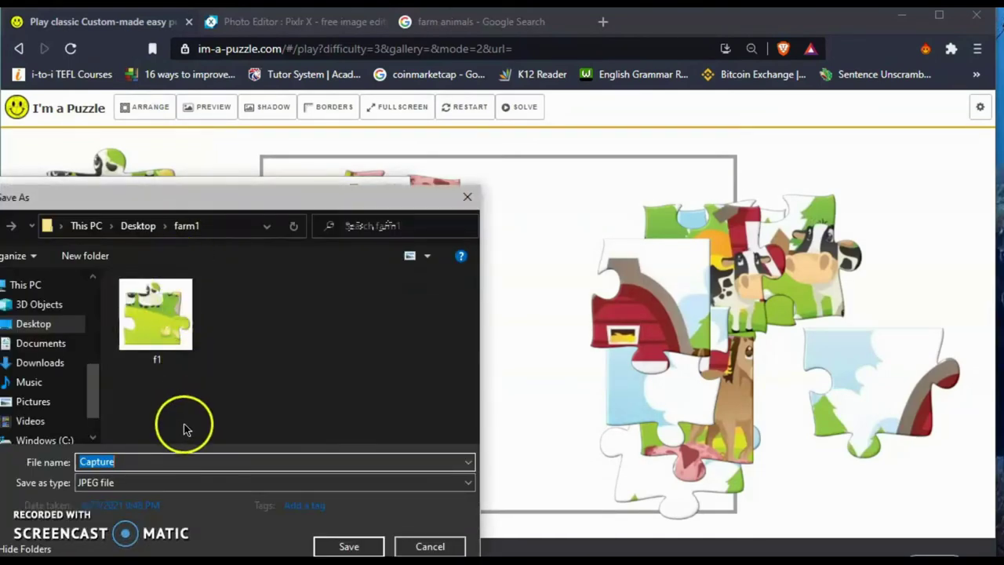
text(f2)
click(348, 545)
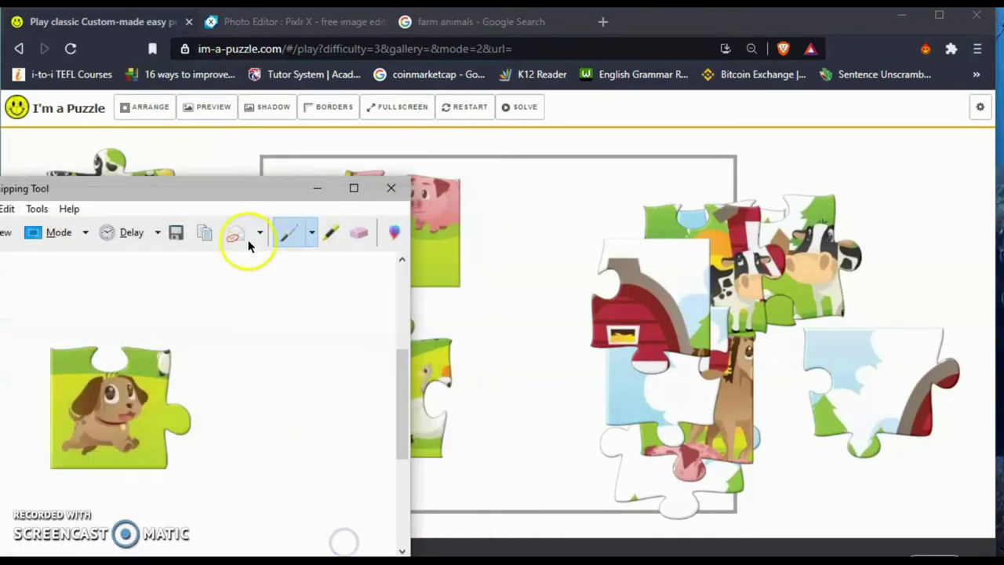
drag(77, 194, 297, 178)
- Snip the pig puzzle piece and save it as f3
click(211, 216)
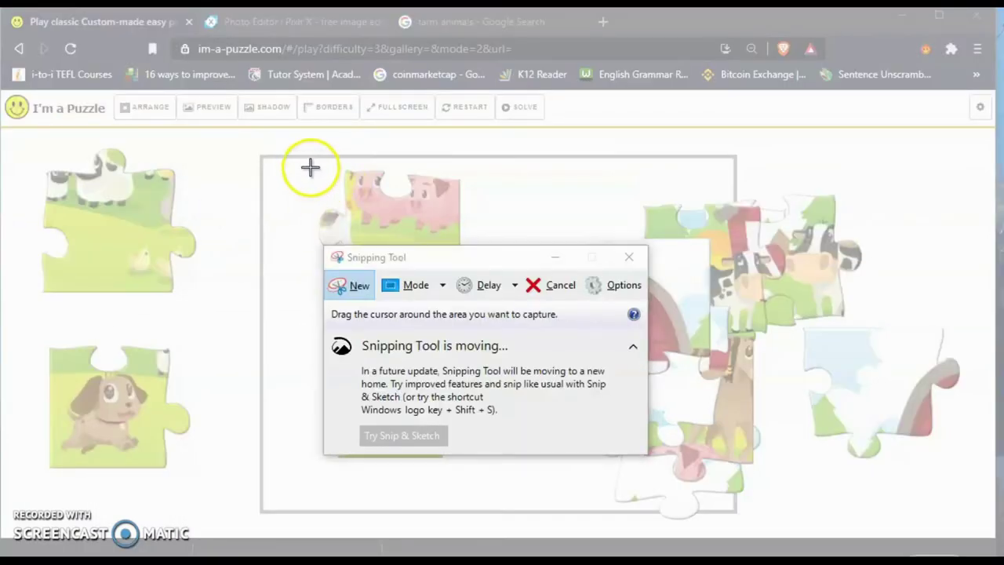
drag(309, 168, 479, 302)
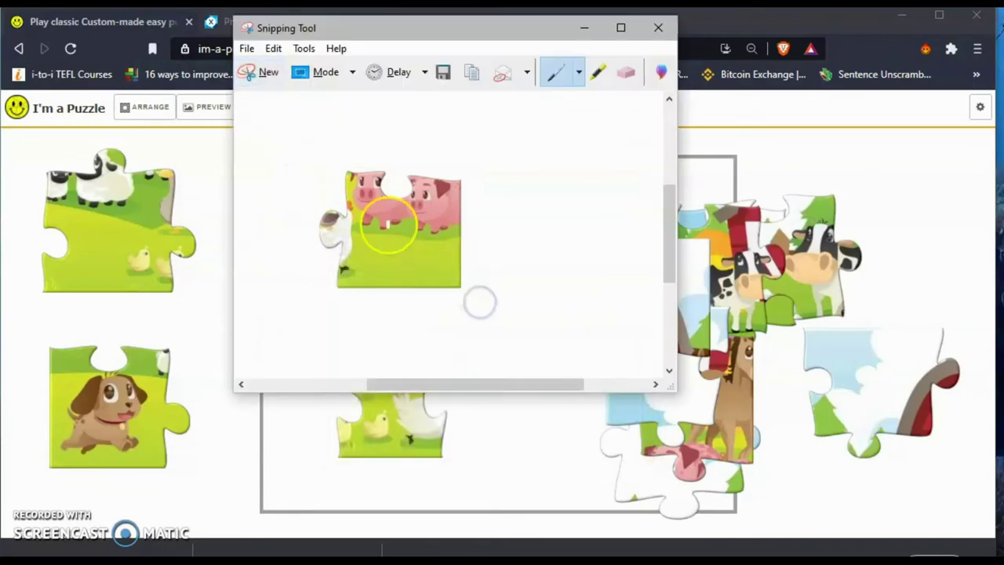
click(441, 73)
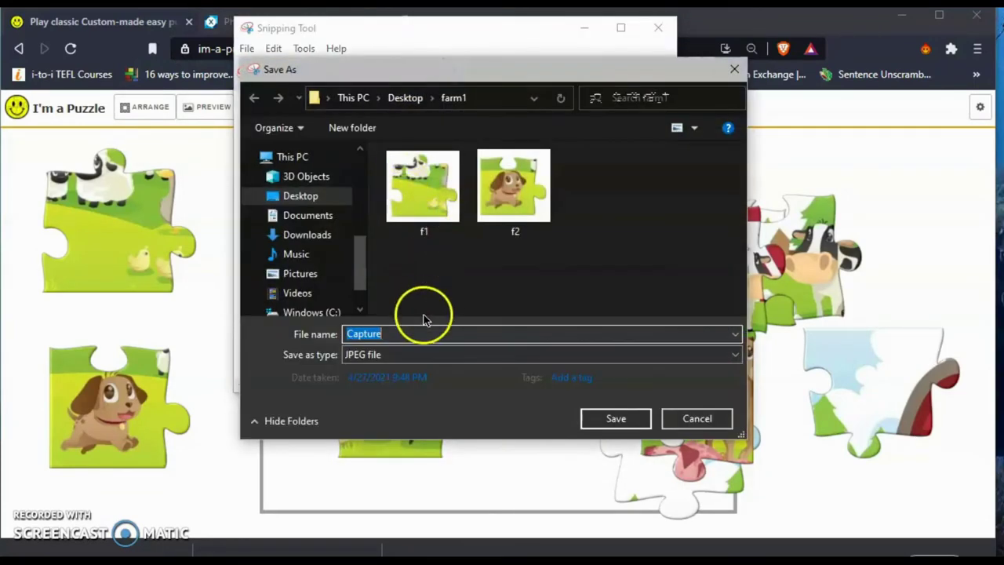
text(f4)
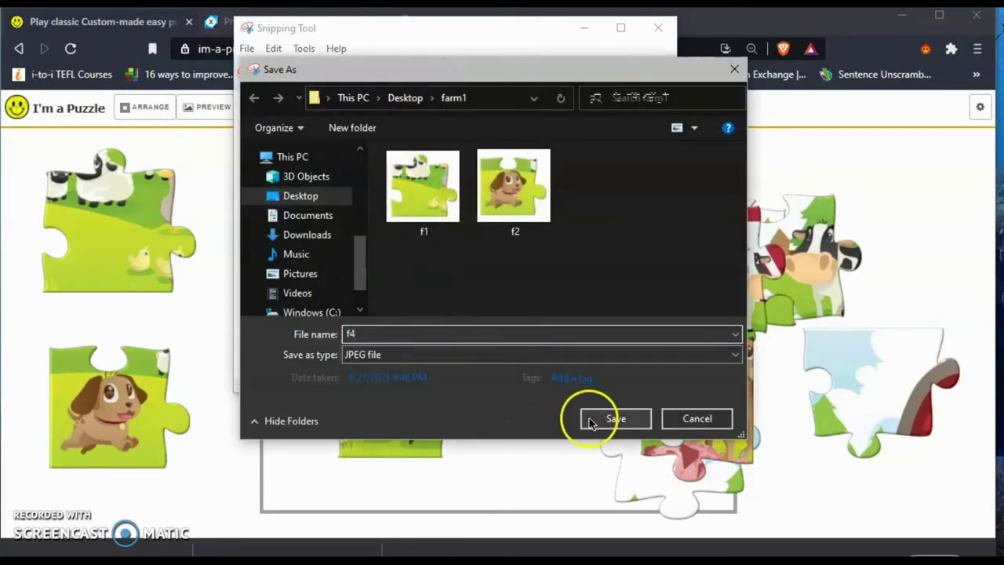
key(BackSpace)
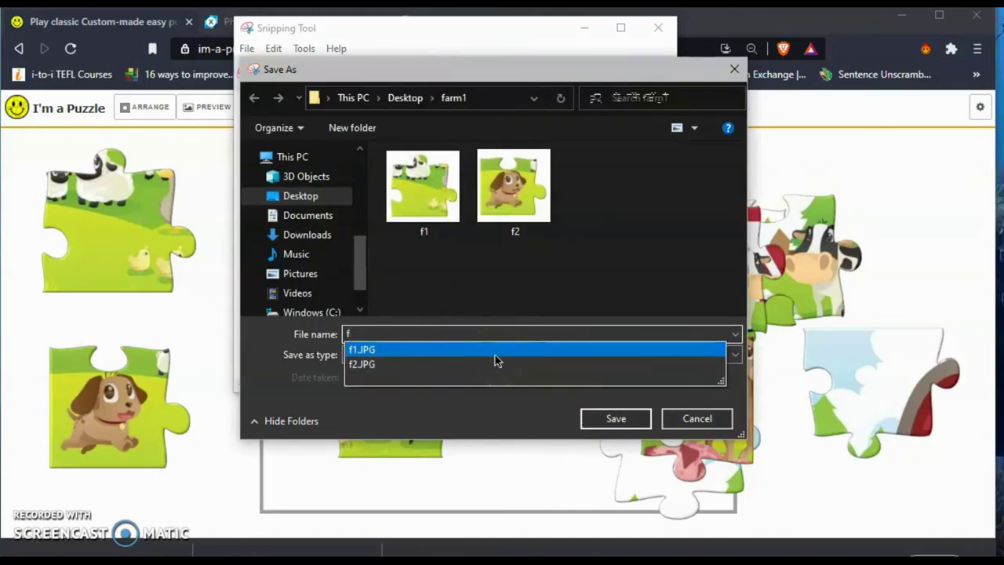
text(3)
click(608, 419)
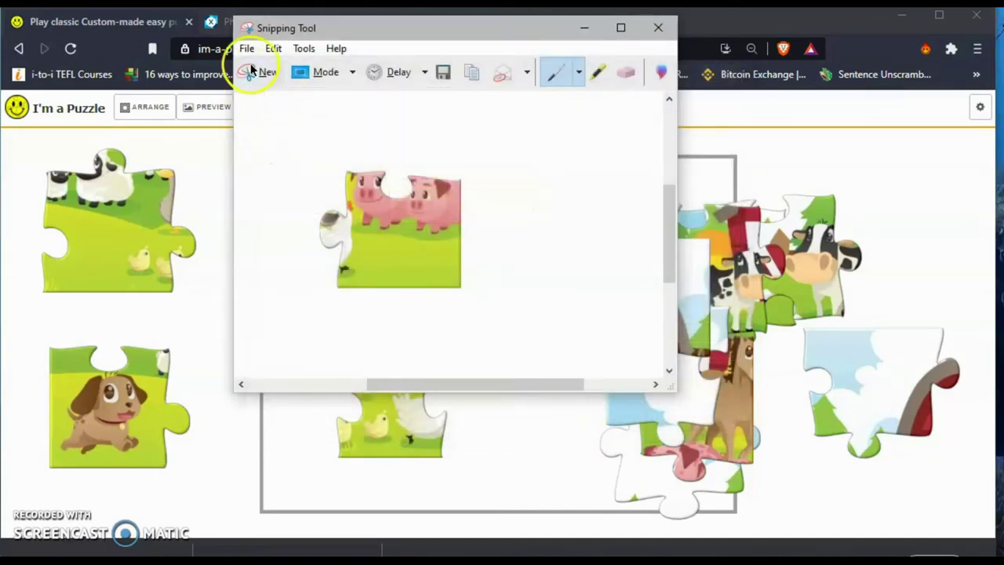
- Snip the bird puzzle piece, save it as f4, and switch to Pixlr X
click(257, 71)
drag(307, 302, 460, 464)
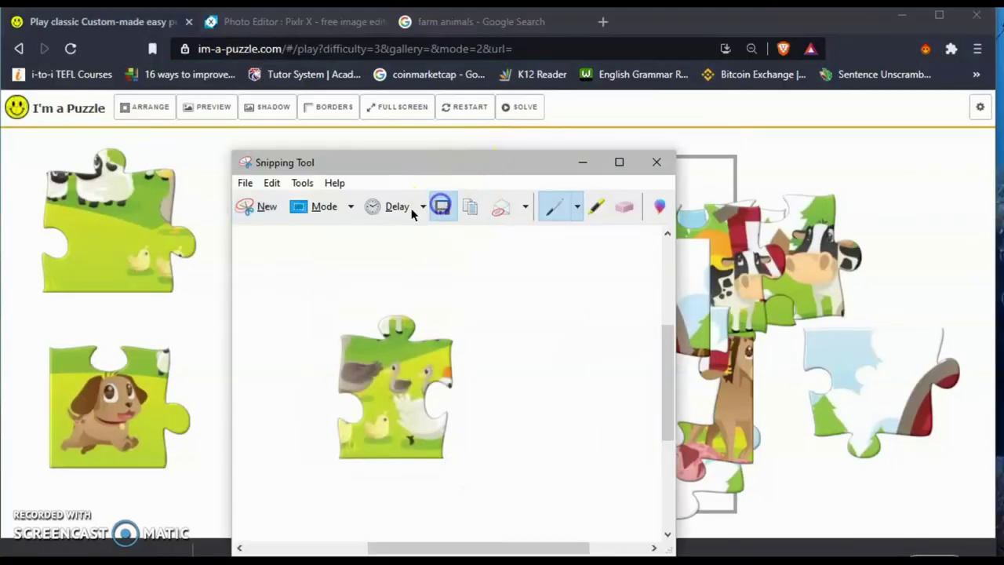
click(440, 206)
text(f4)
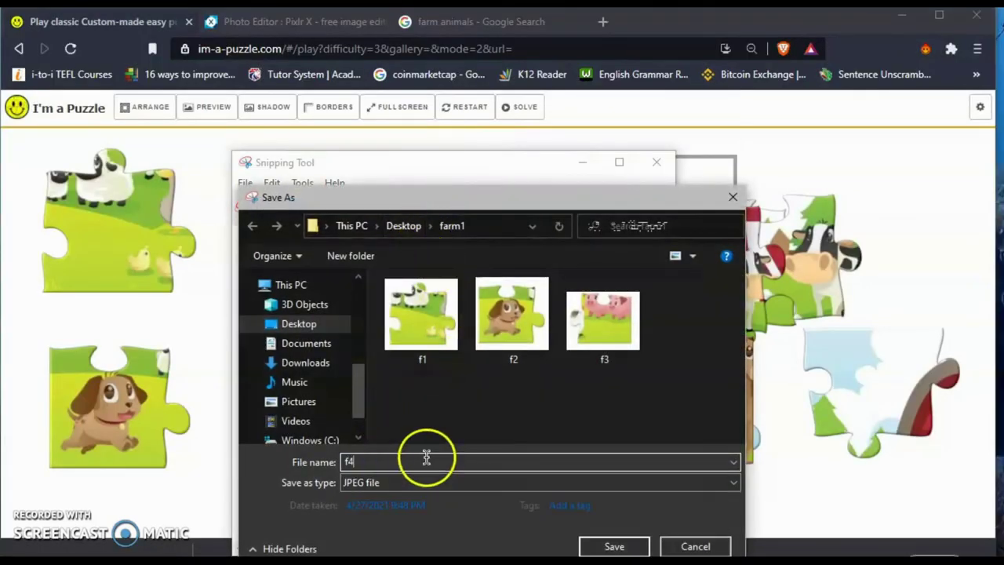
click(610, 545)
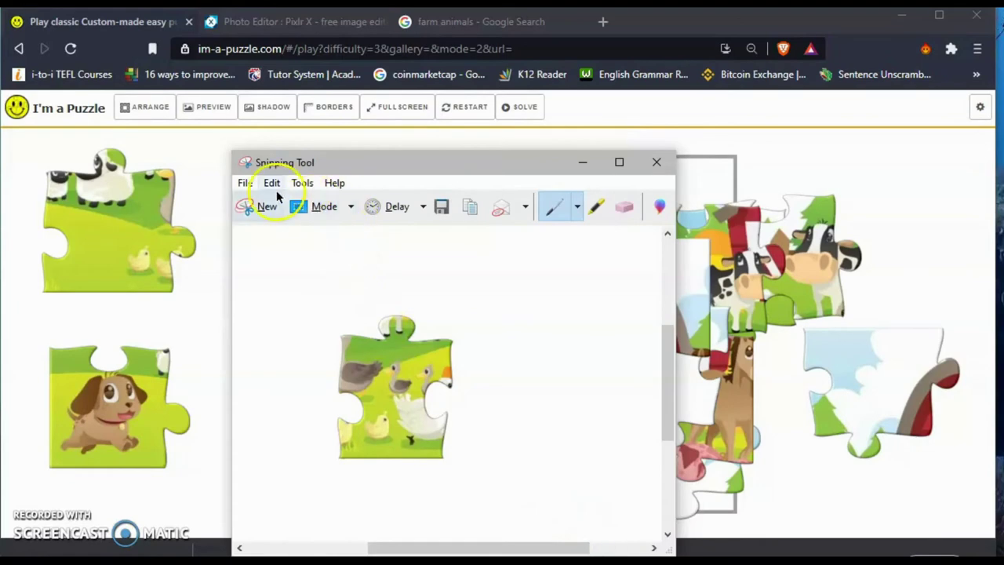
click(304, 23)
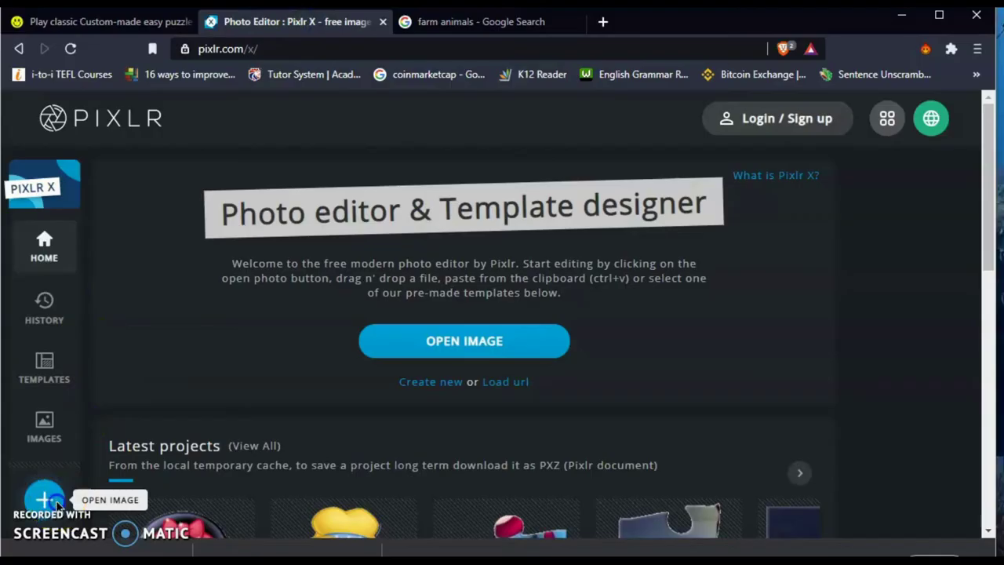
- Open the f1 sheep piece image from the farm1 folder in the Pixlr X editor
click(44, 499)
scroll(314, 289, down, 5)
scroll(313, 289, up, 5)
double_click(460, 162)
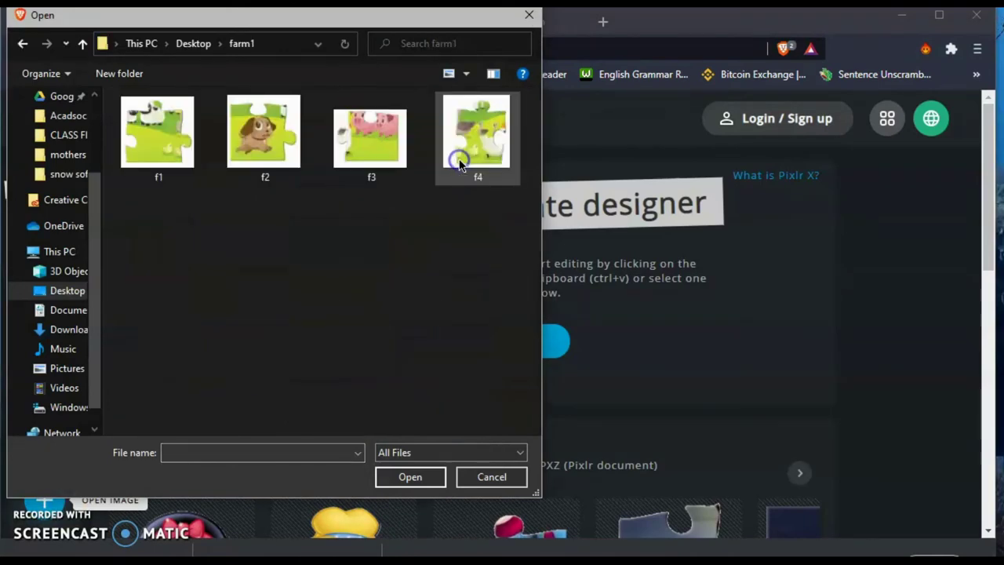
click(130, 143)
click(404, 478)
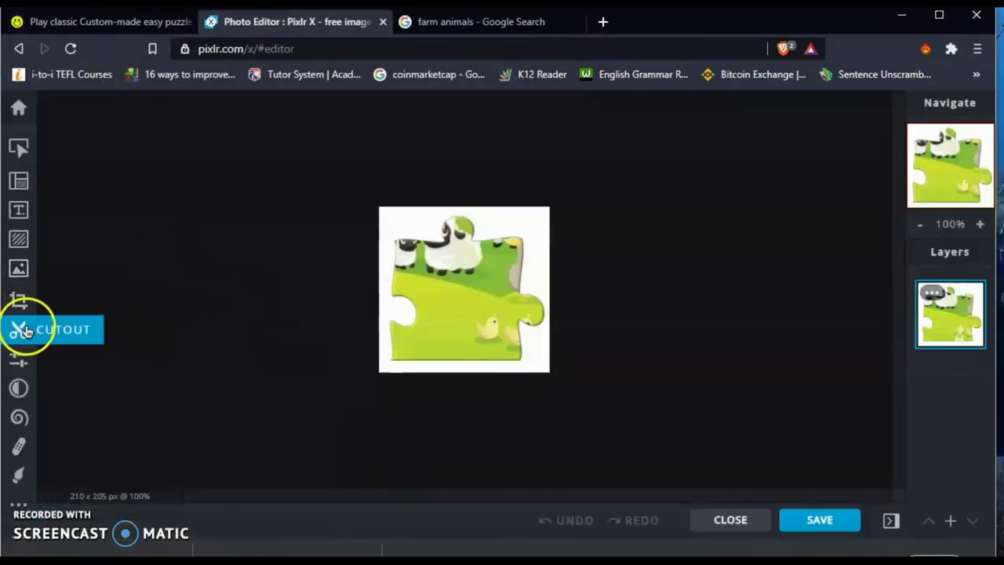
- Remove the sheep piece's white background using Magic Cutout in Remove mode
click(21, 330)
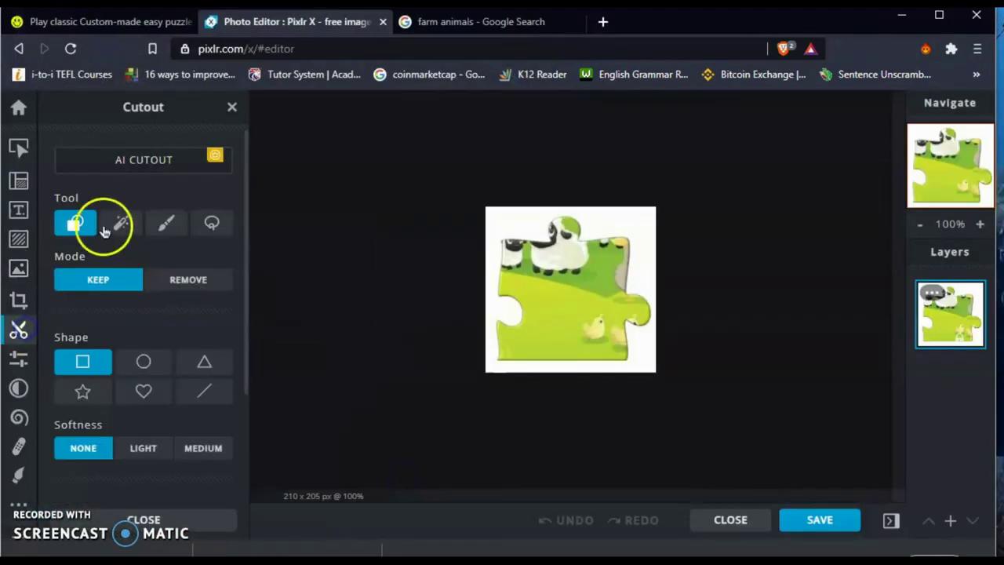
click(121, 223)
click(189, 279)
click(504, 225)
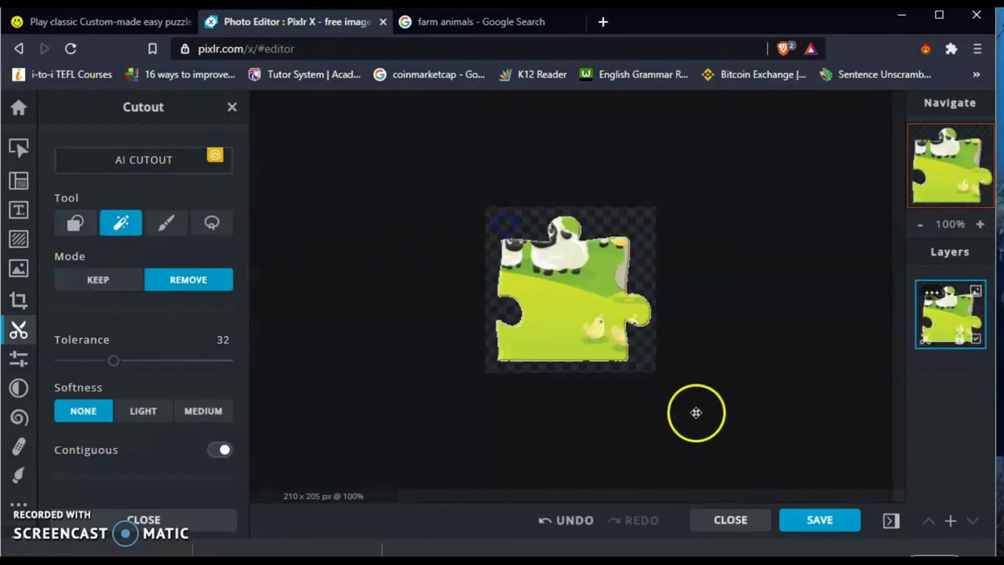
- Download the sheep piece as PNG f1 into a new 'farm animals puzzle' Desktop folder
click(824, 520)
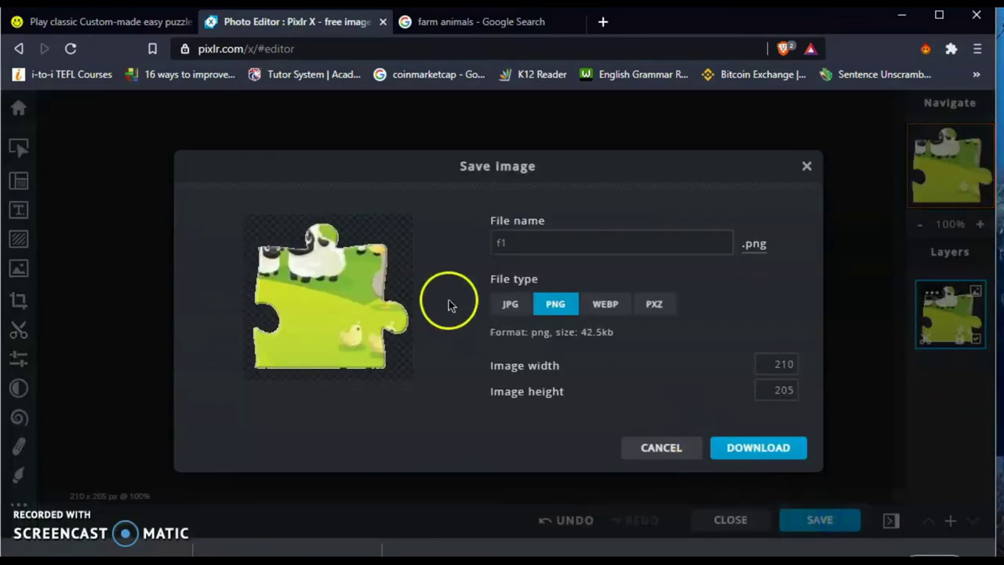
click(753, 447)
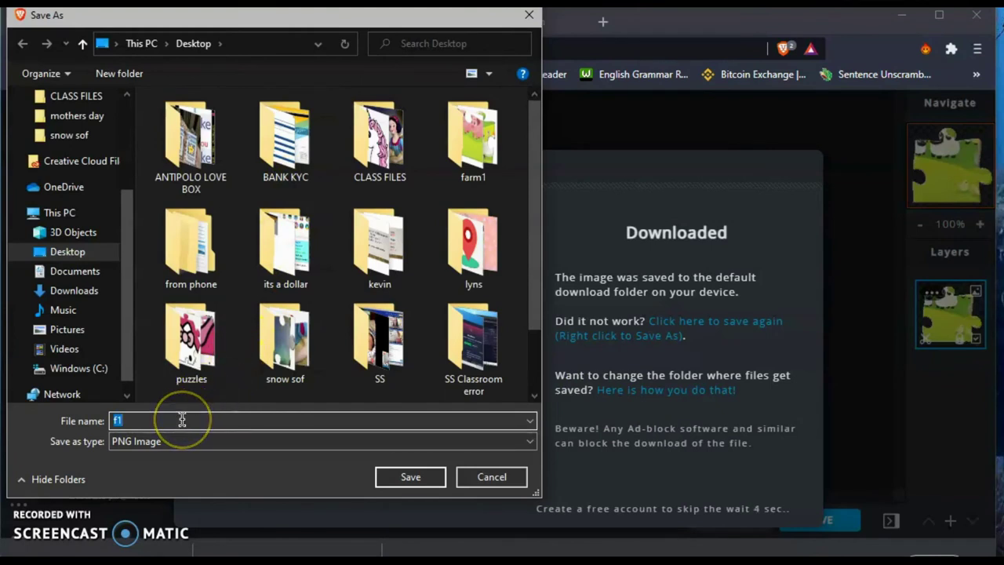
click(114, 76)
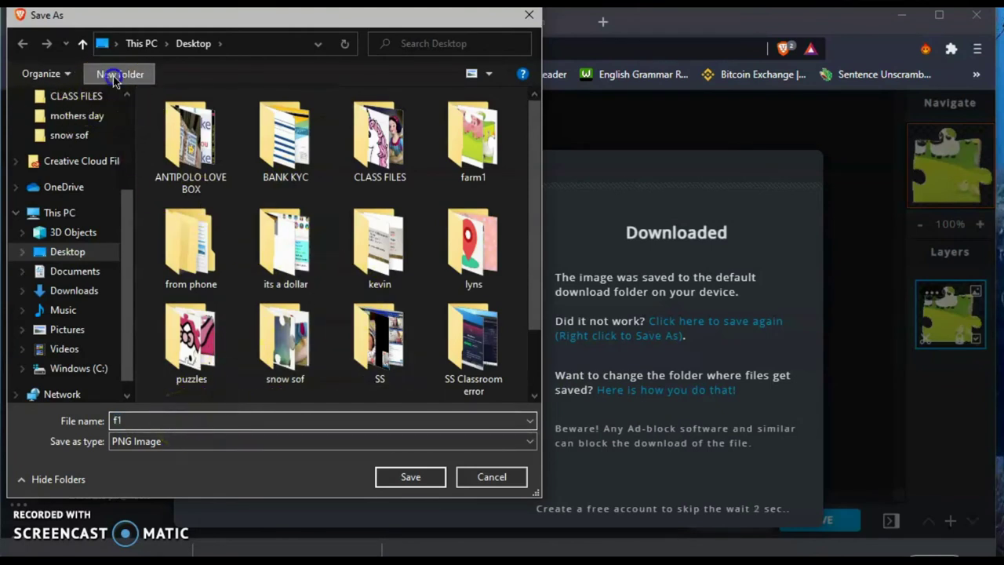
text(far)
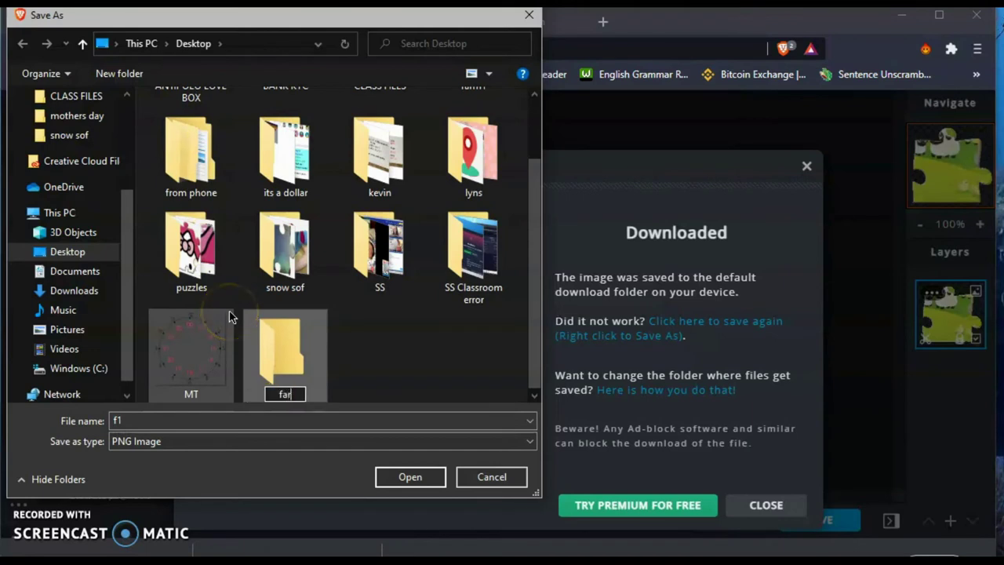
text(m animal)
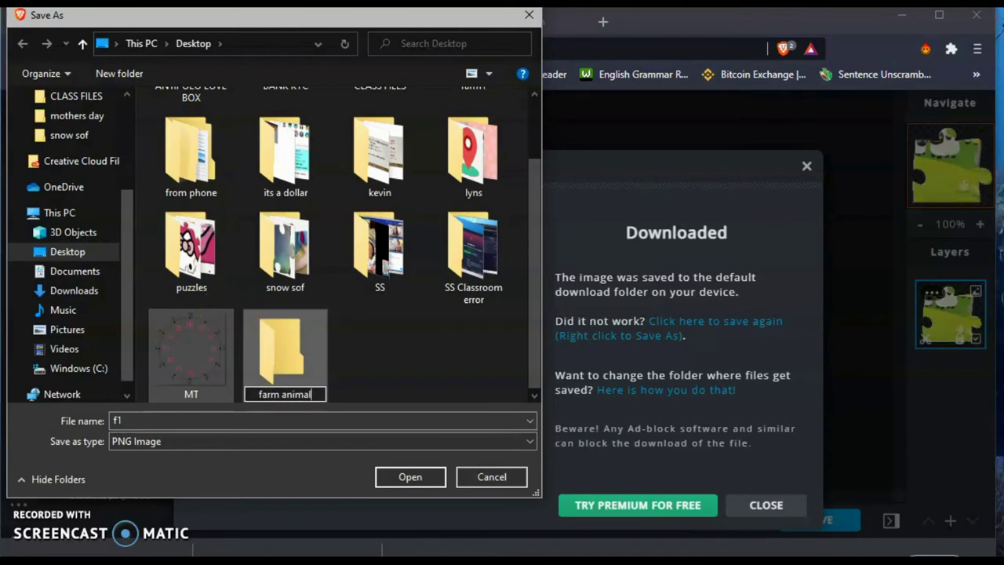
text(s puzzle)
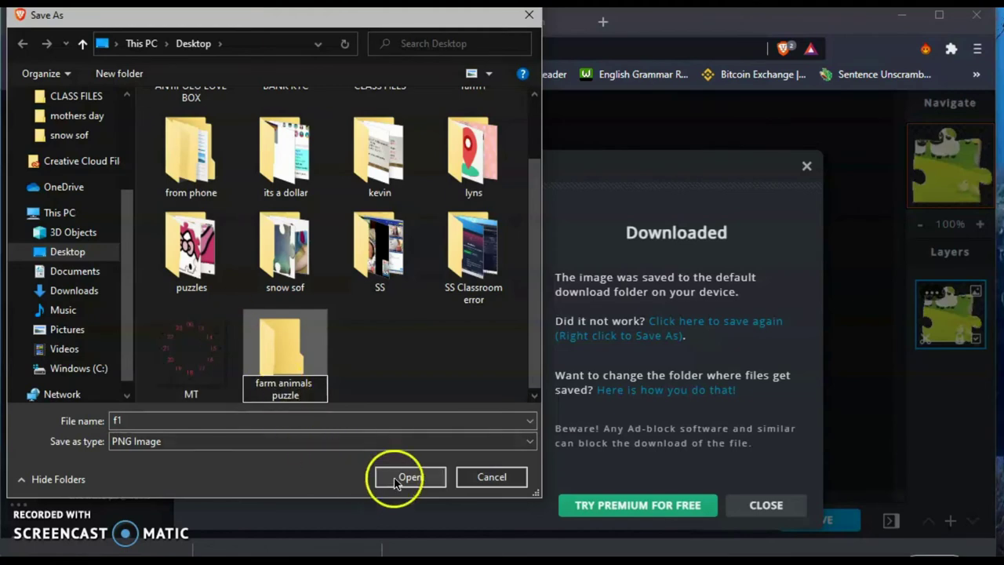
double_click(286, 345)
click(262, 417)
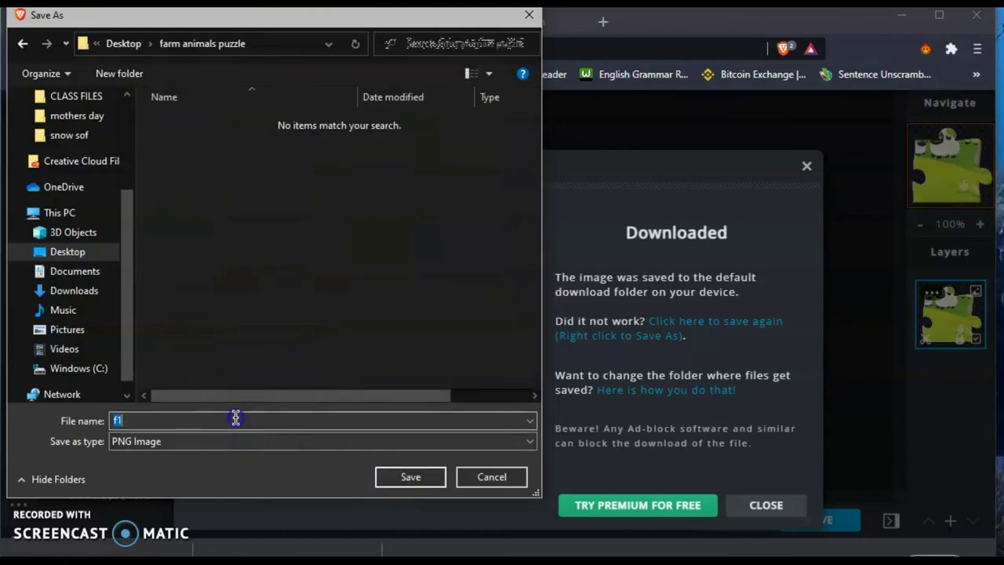
click(397, 475)
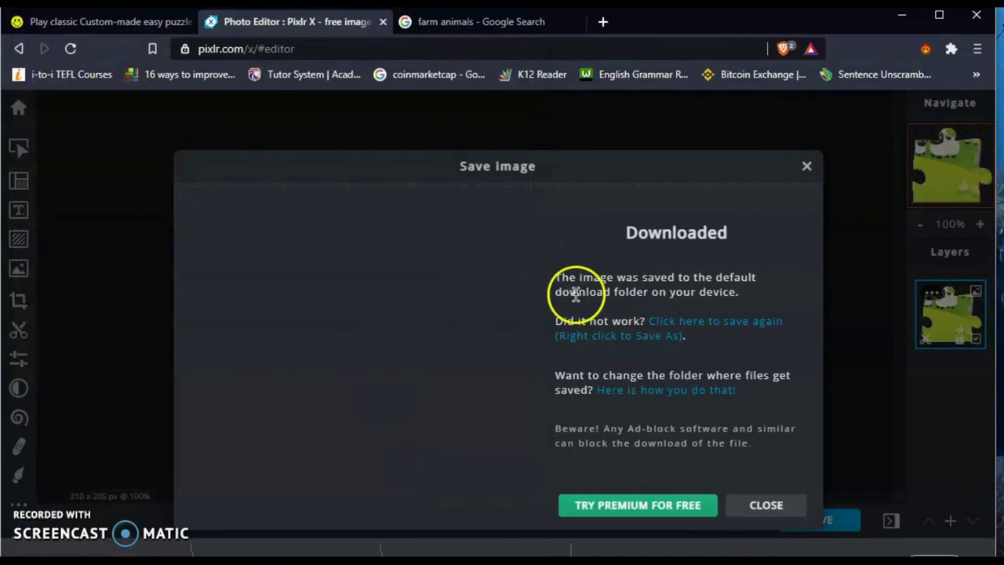
click(807, 167)
- Open the dog piece f2 and remove its white background with Magic Cutout
click(708, 512)
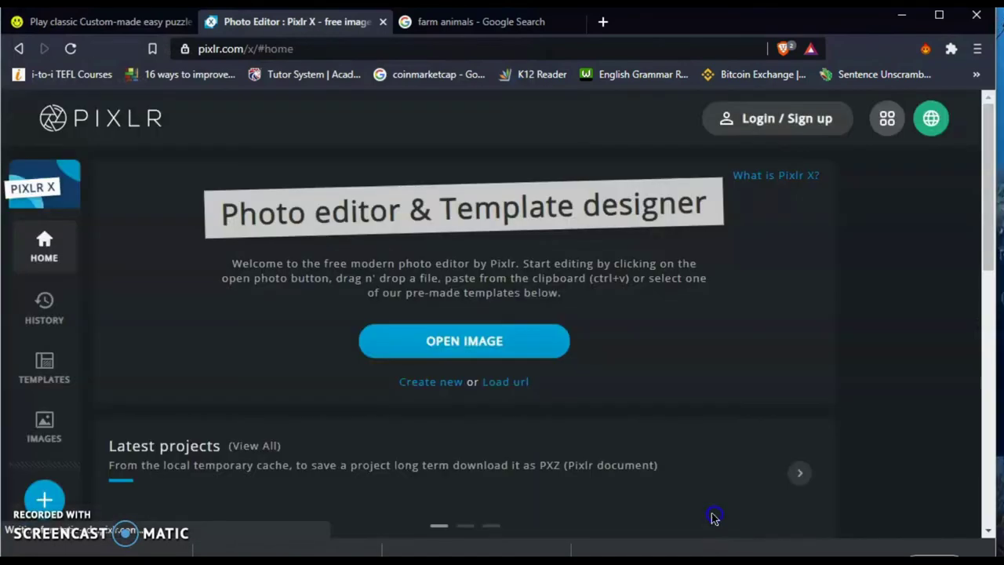
click(45, 499)
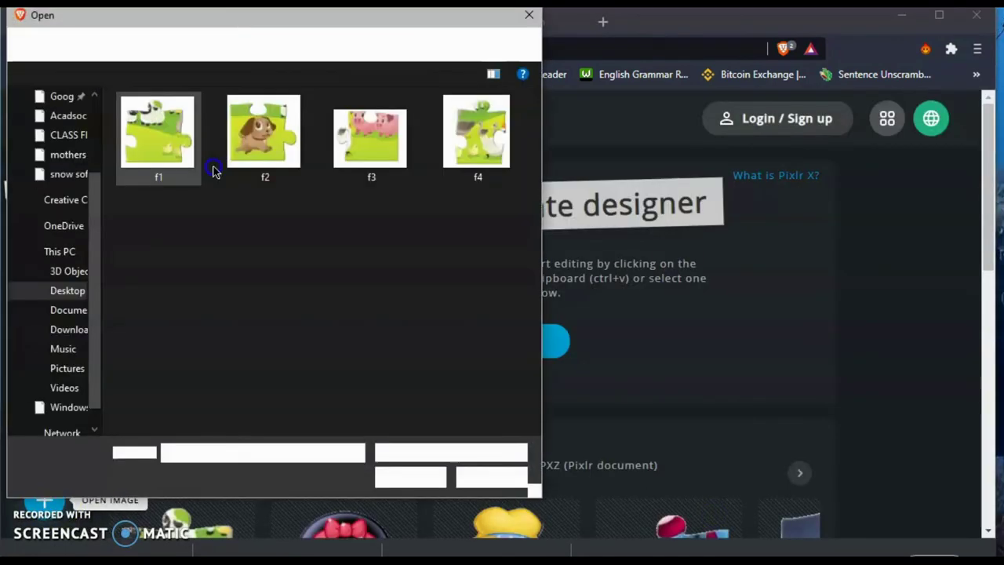
click(264, 133)
click(408, 476)
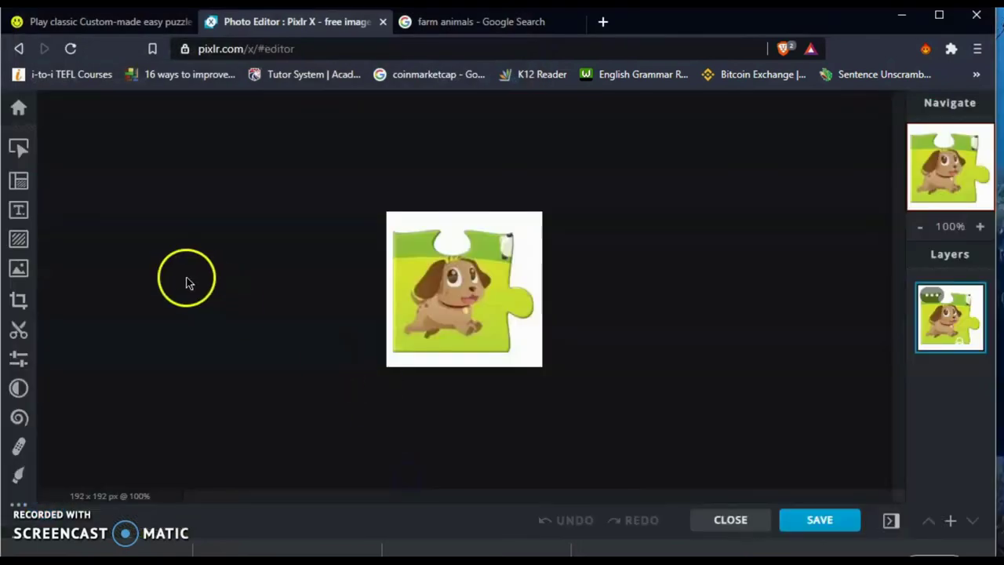
click(19, 329)
click(121, 223)
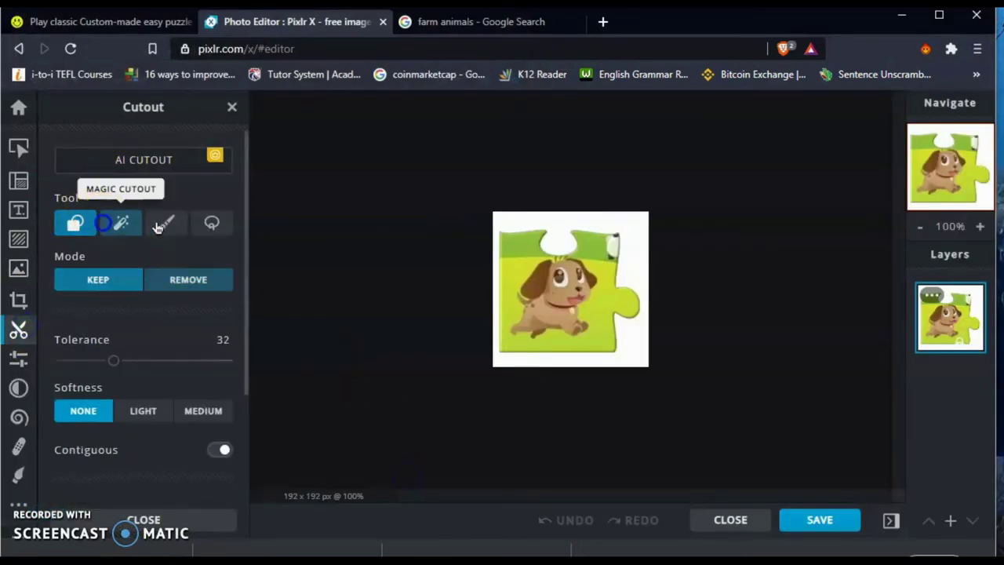
click(188, 280)
click(532, 220)
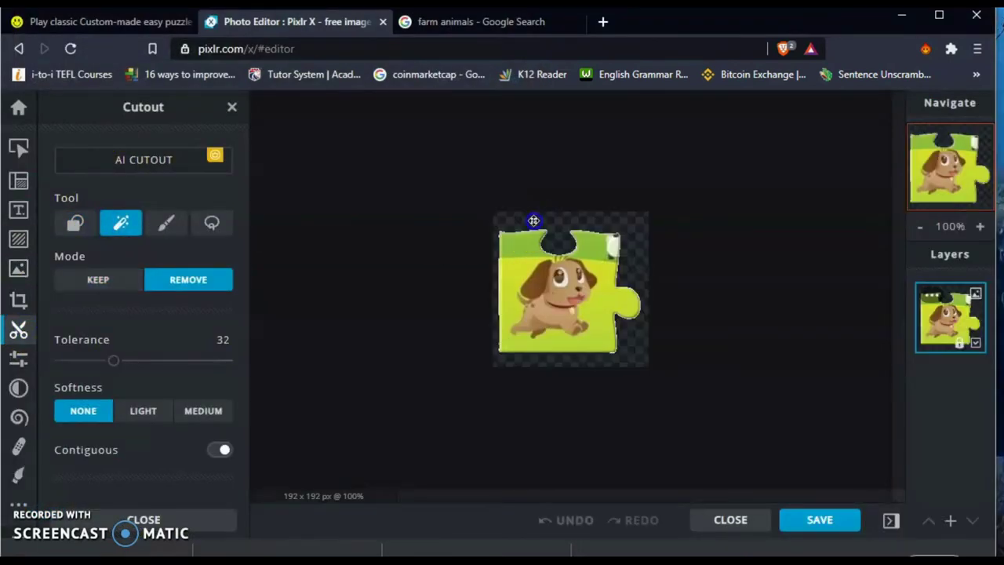
- Download the dog piece as PNG f2 and close the editor
click(815, 520)
click(760, 448)
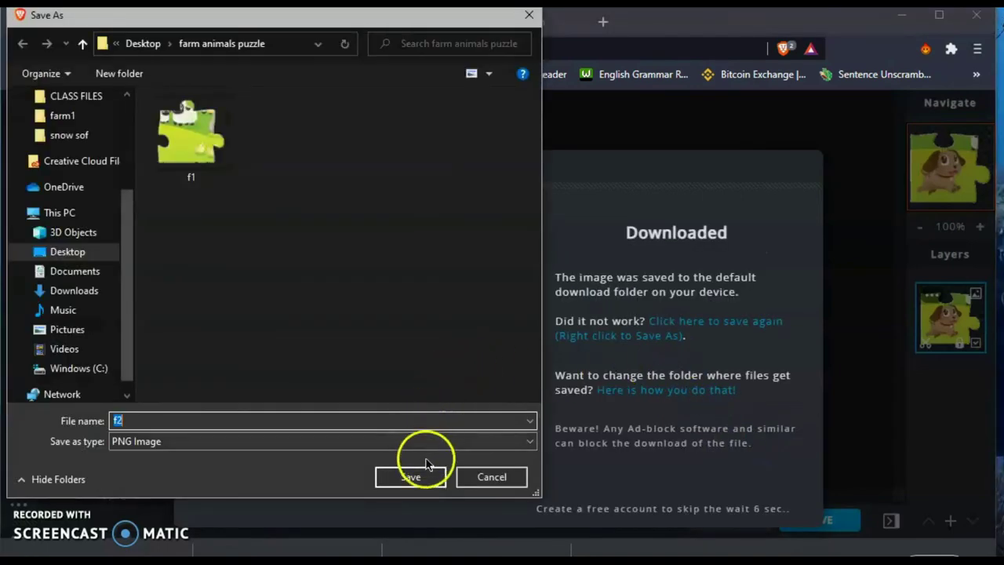
click(422, 475)
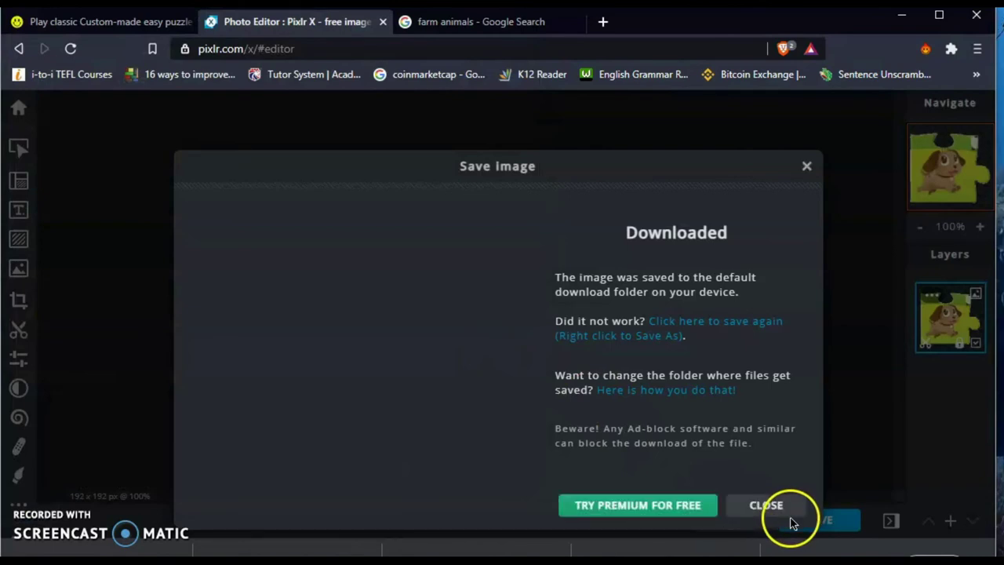
click(741, 507)
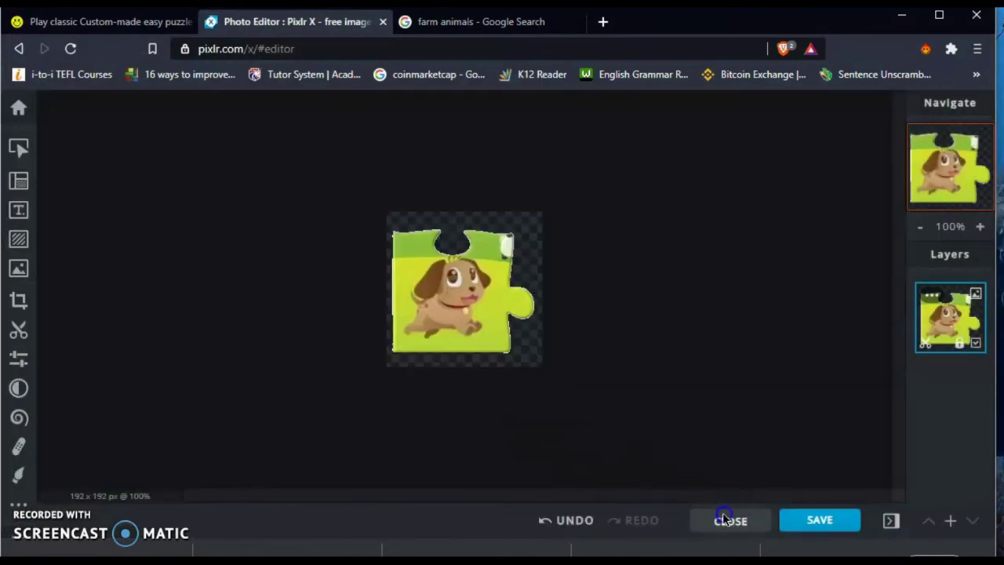
click(725, 517)
- Open the pig piece f3 and remove its white background with Magic Cutout at tolerance 12
click(44, 499)
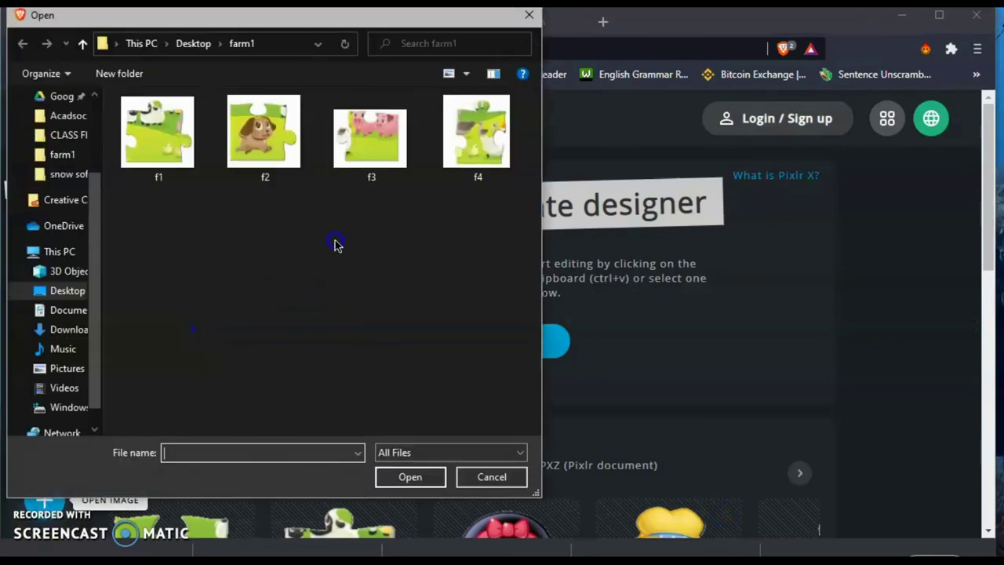
click(370, 138)
click(407, 477)
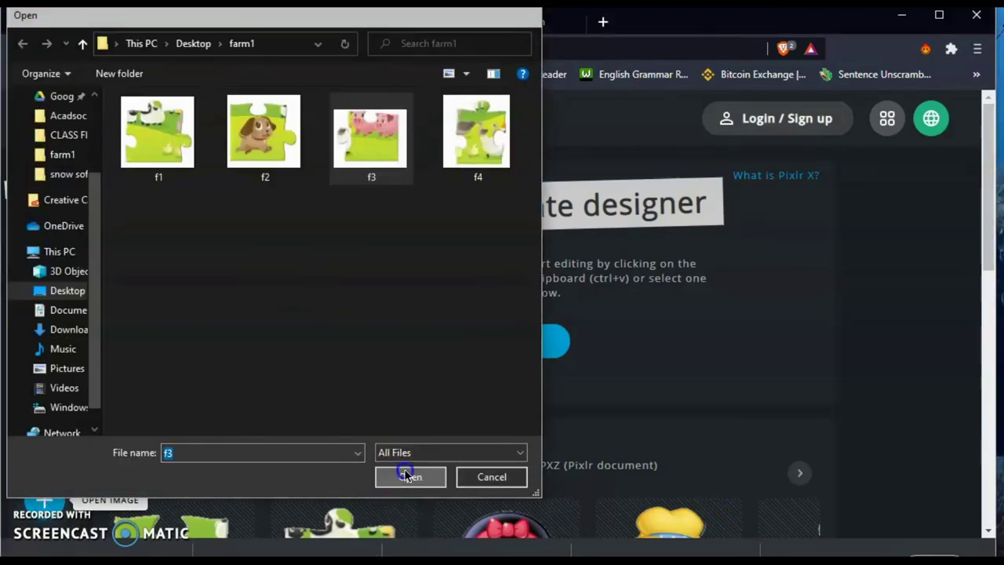
click(19, 330)
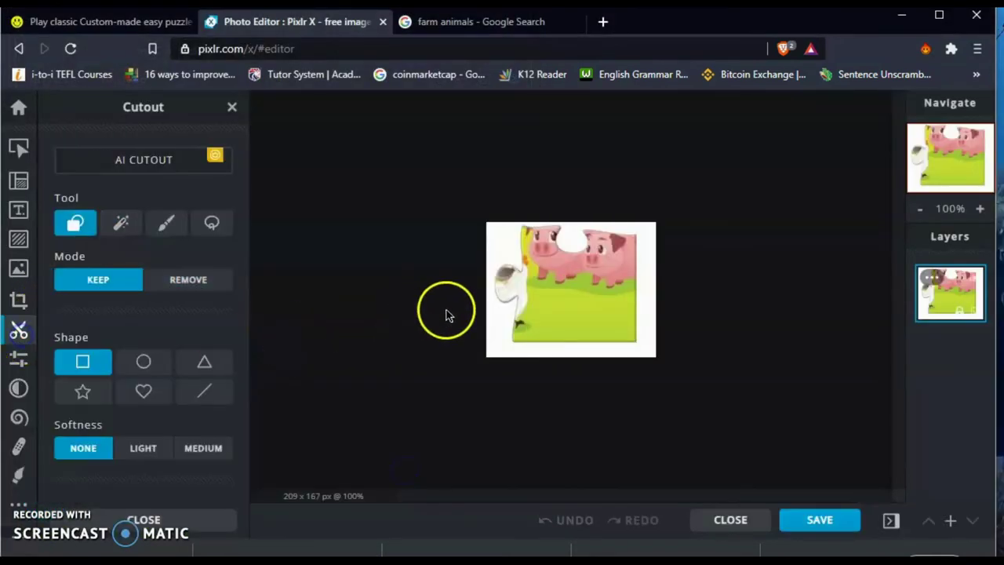
click(121, 223)
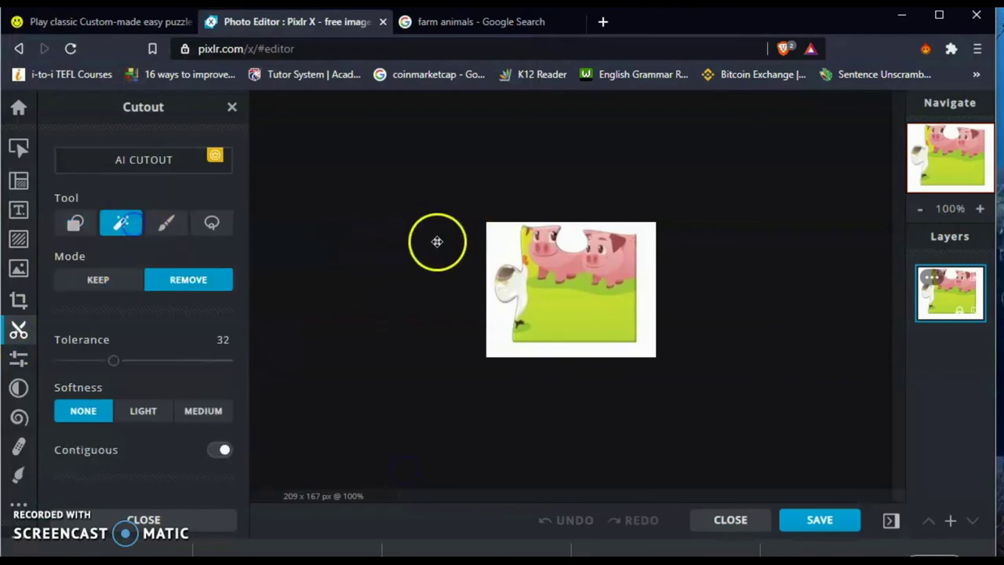
click(496, 245)
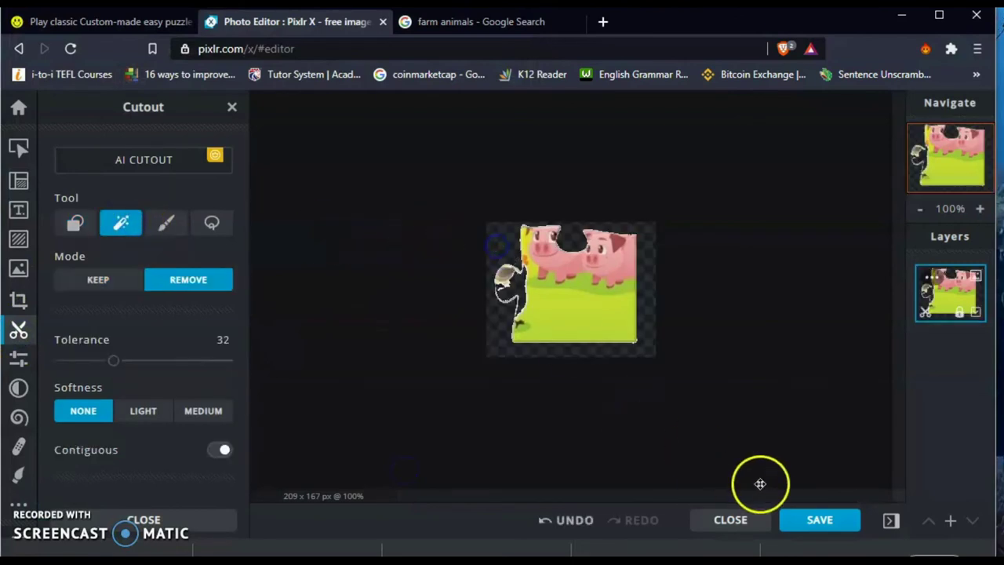
click(580, 518)
drag(107, 362, 101, 362)
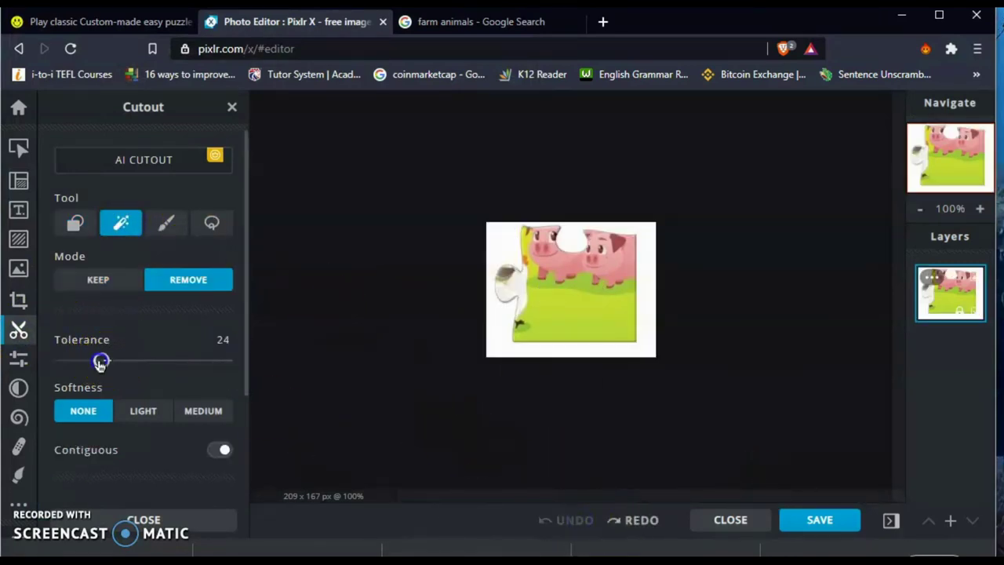
click(498, 320)
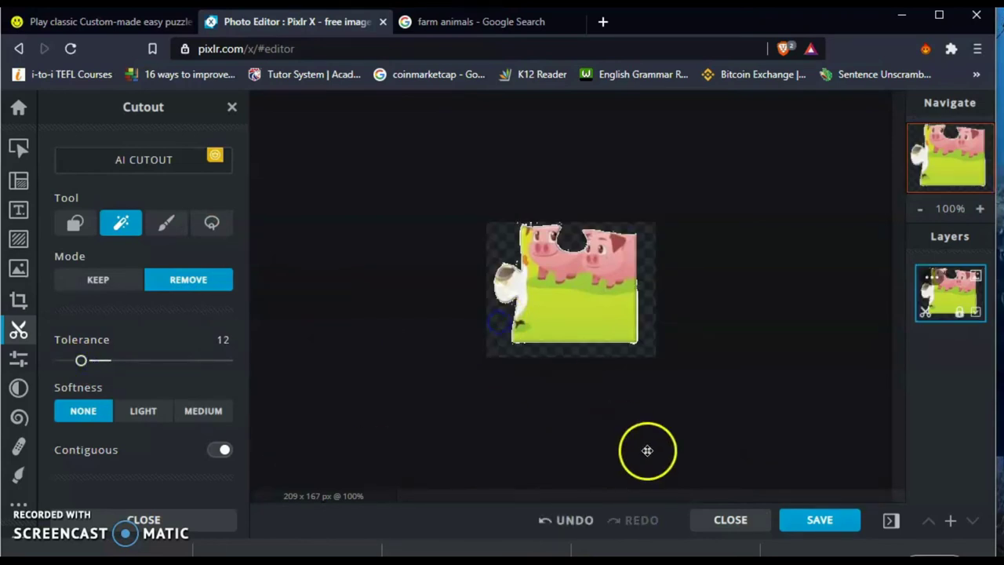
- Download the pig piece as PNG f3 and dismiss the confirmation
click(804, 520)
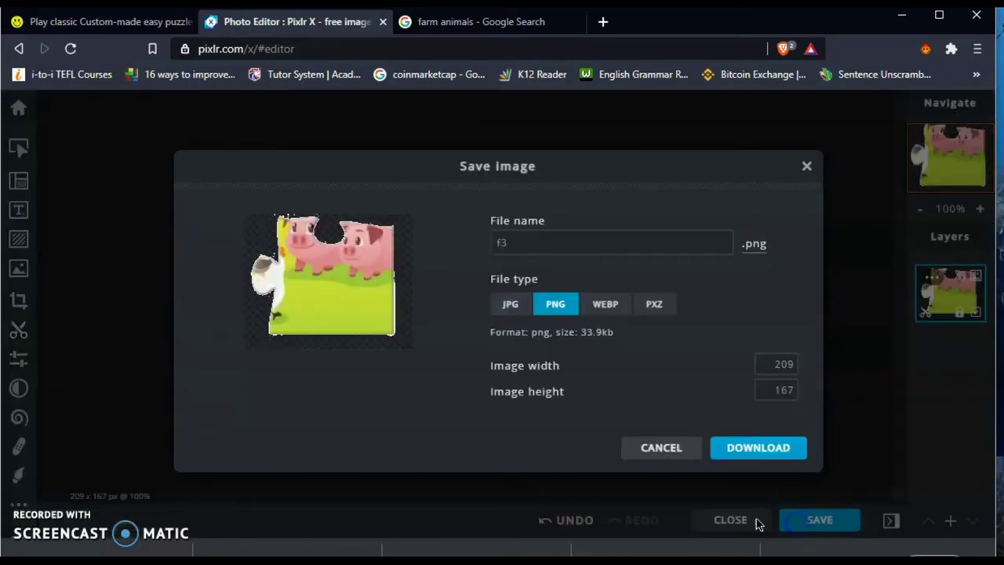
click(736, 458)
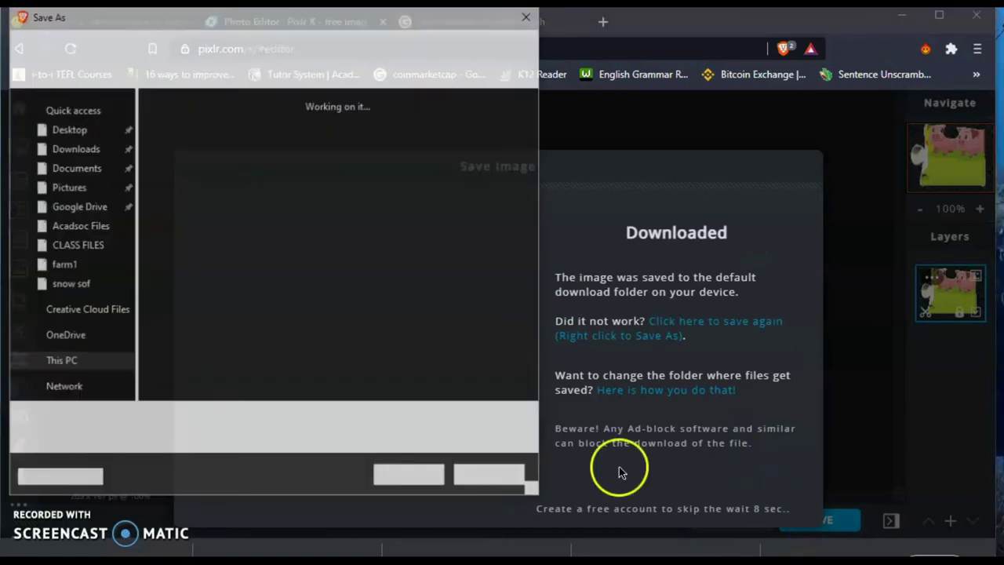
click(423, 476)
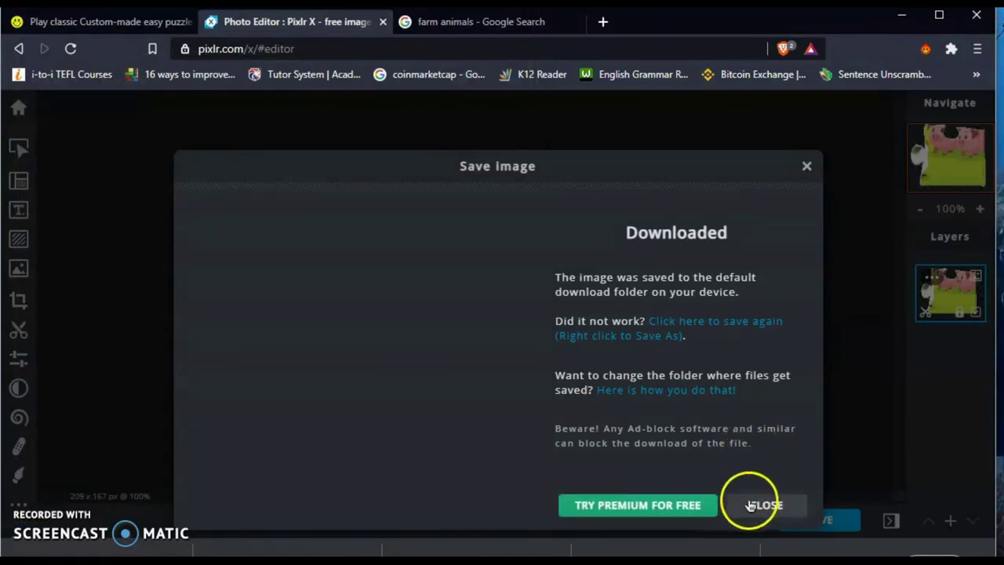
click(751, 502)
- Open the duck piece f4 and make its white background transparent with Magic Cutout
click(731, 521)
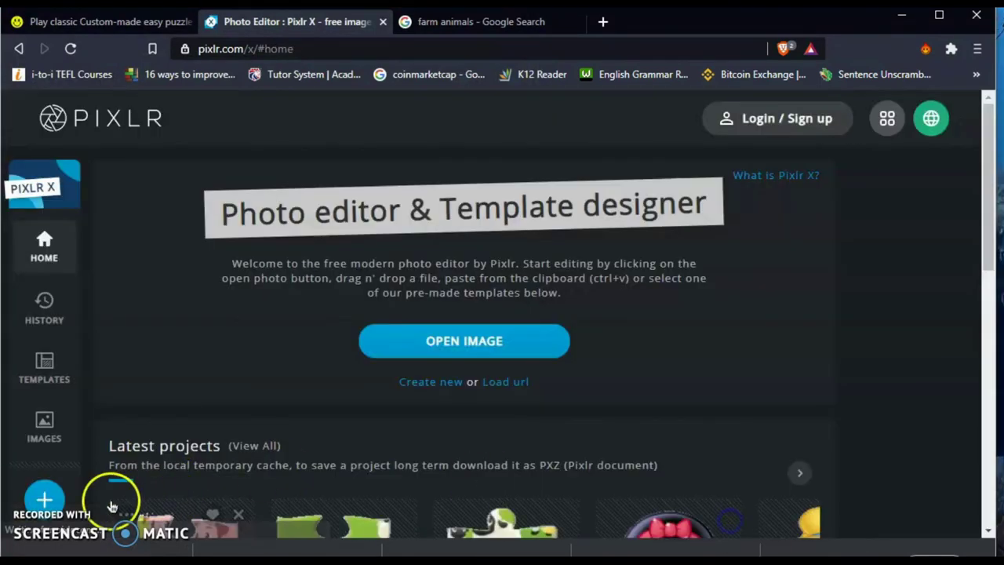
click(43, 501)
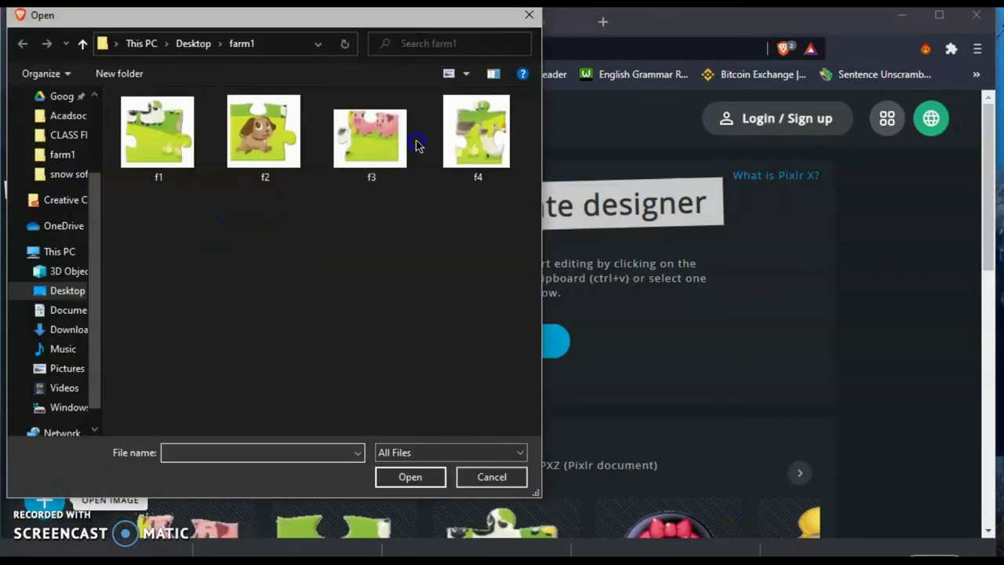
click(470, 132)
click(410, 476)
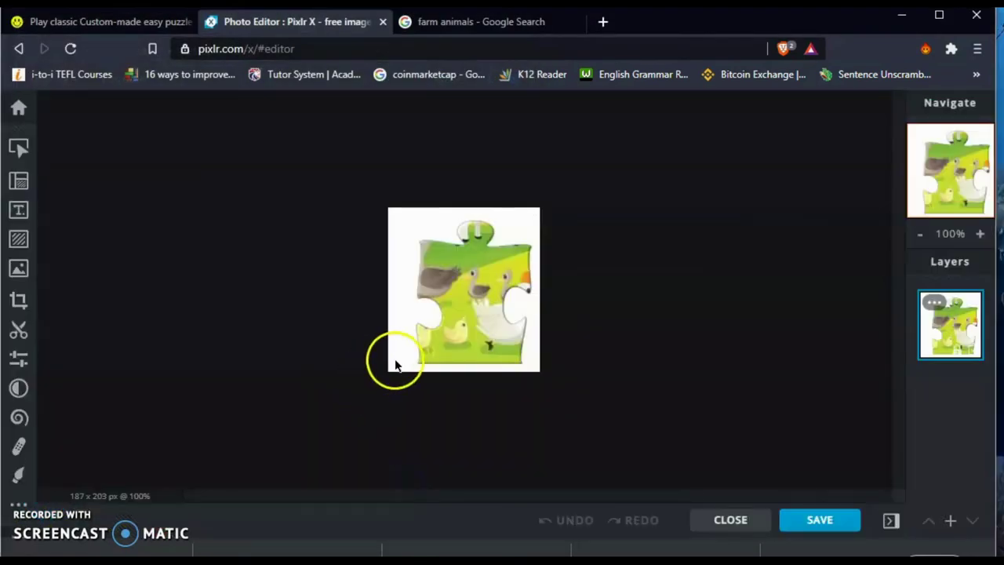
click(19, 329)
click(121, 222)
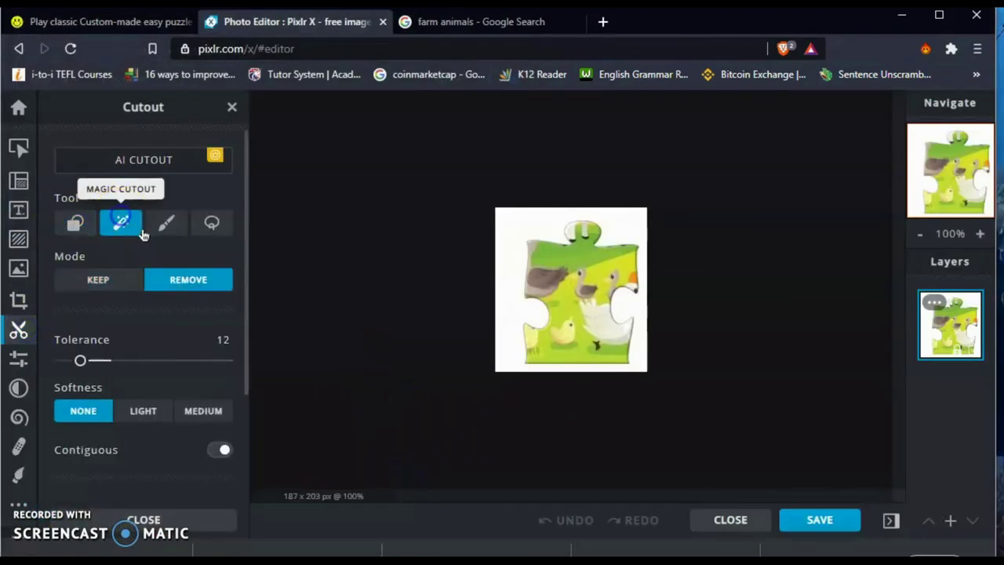
click(509, 246)
- Download f4 as a PNG into the farm animals puzzle folder, then close the editor
click(816, 524)
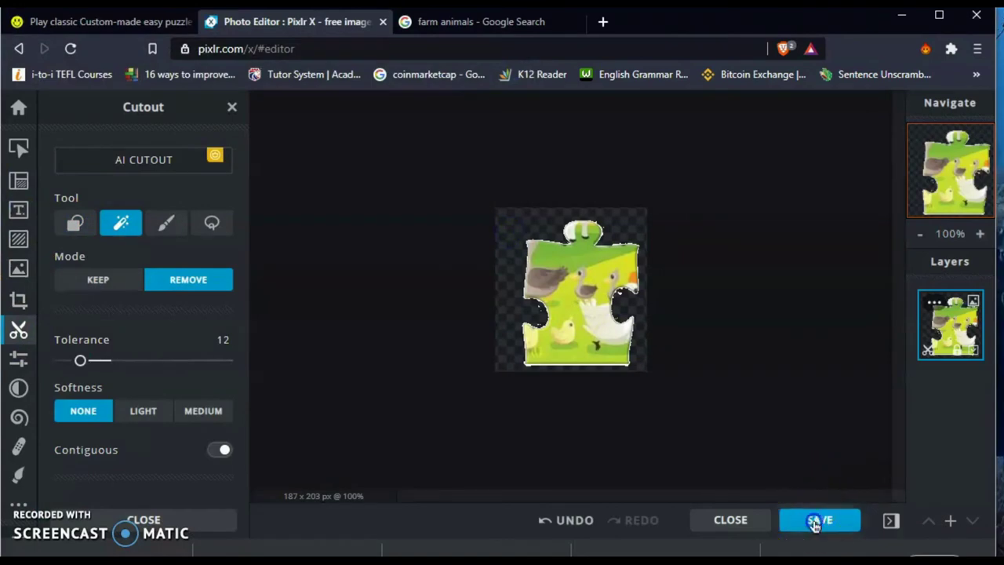
click(742, 448)
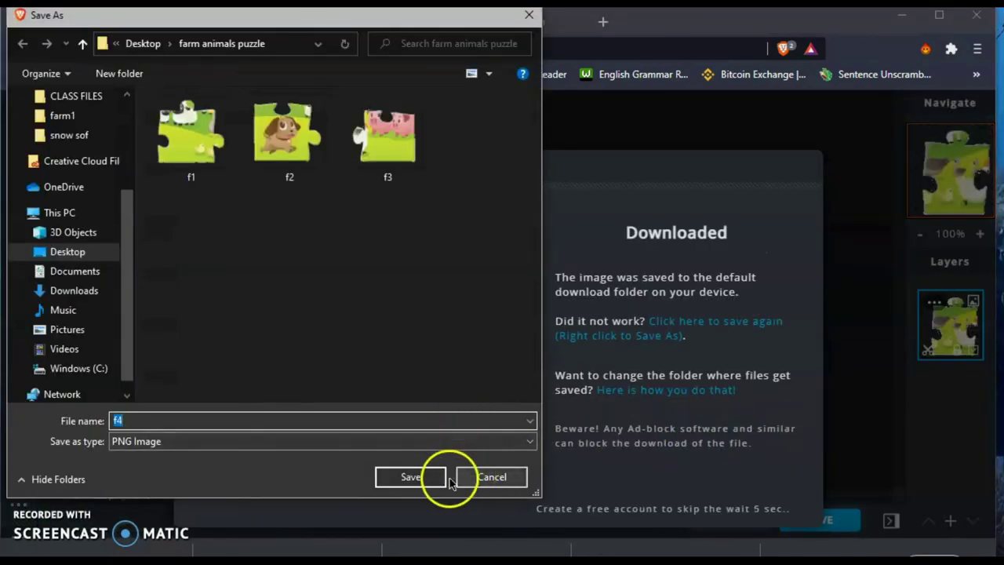
click(426, 477)
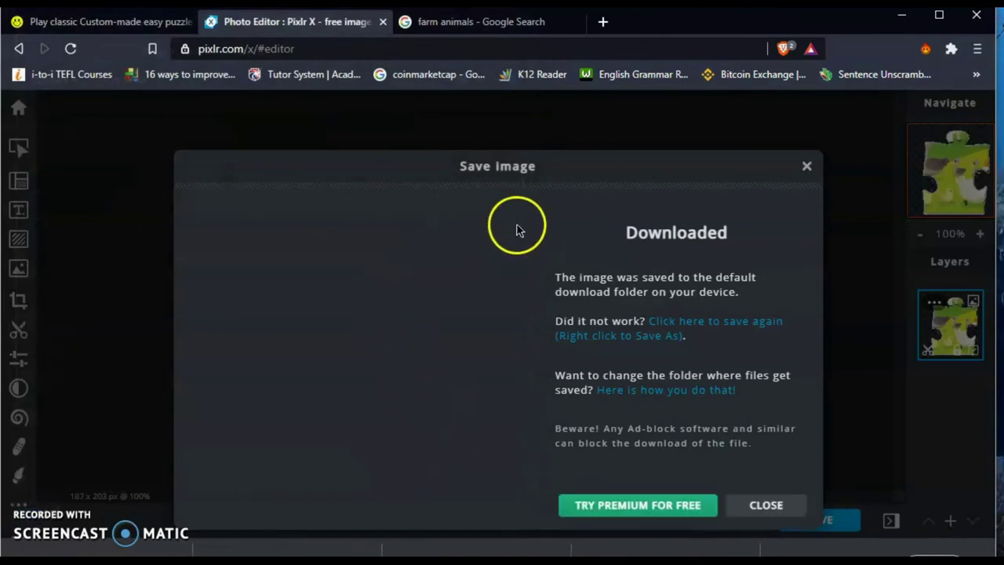
click(807, 168)
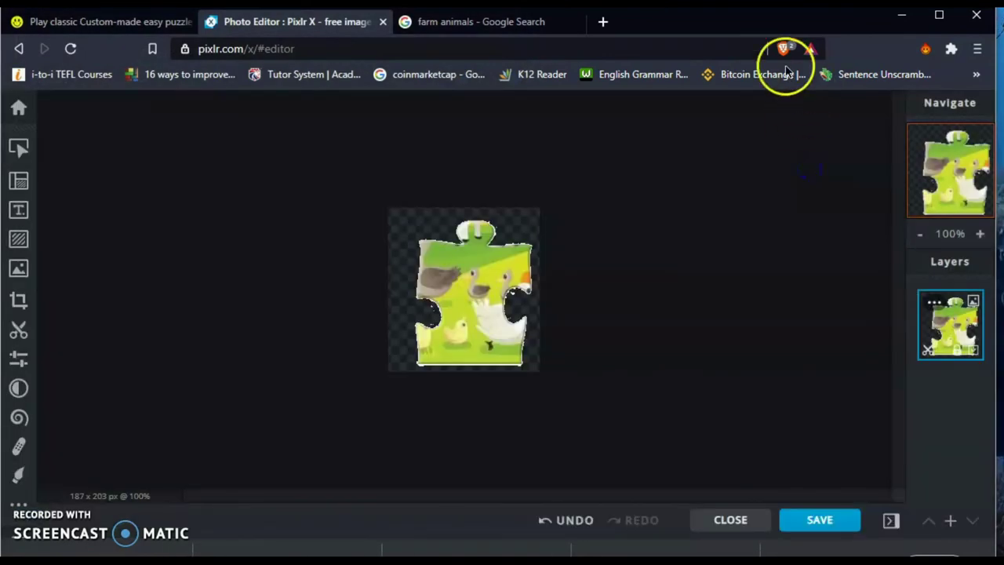
click(749, 527)
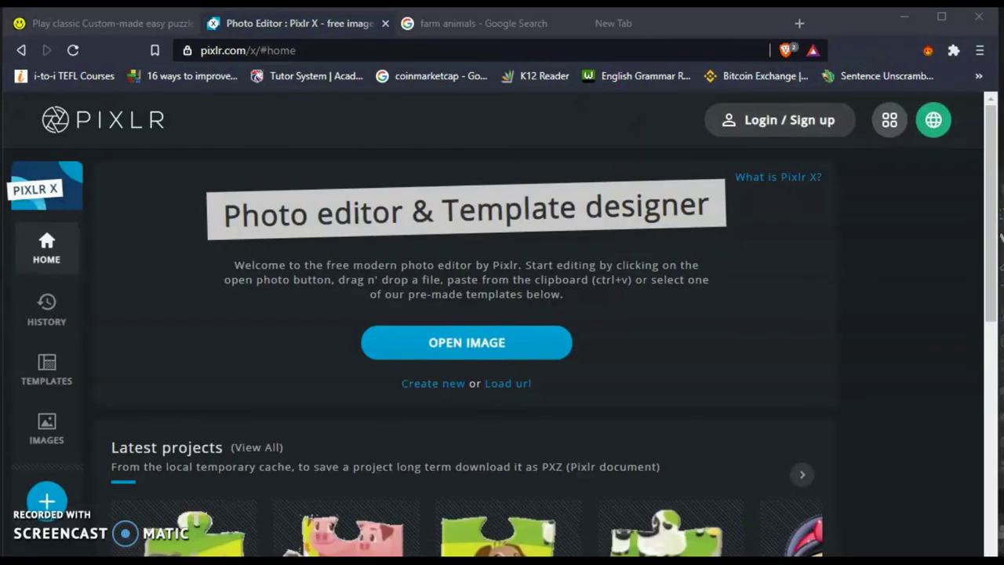
mouse_move(430, 561)
click(473, 534)
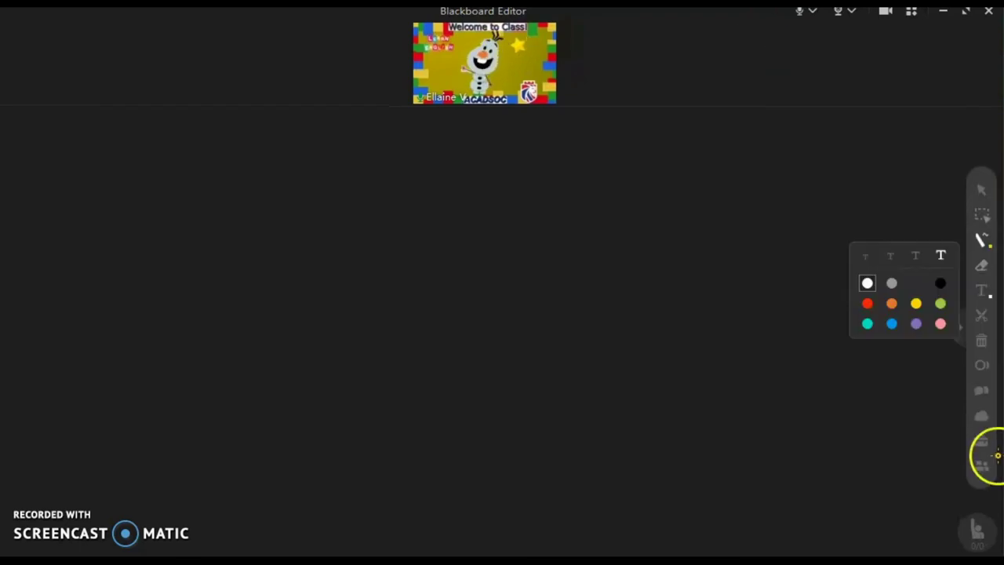
- Load images f1–f4 from Desktop > farm animals puzzle onto the ClassIn blackboard
click(982, 442)
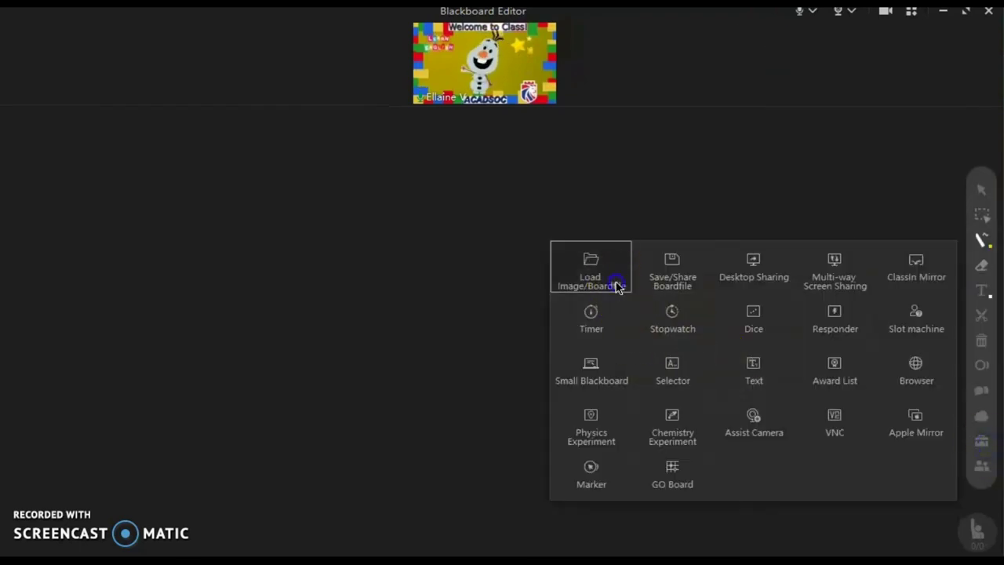
click(588, 281)
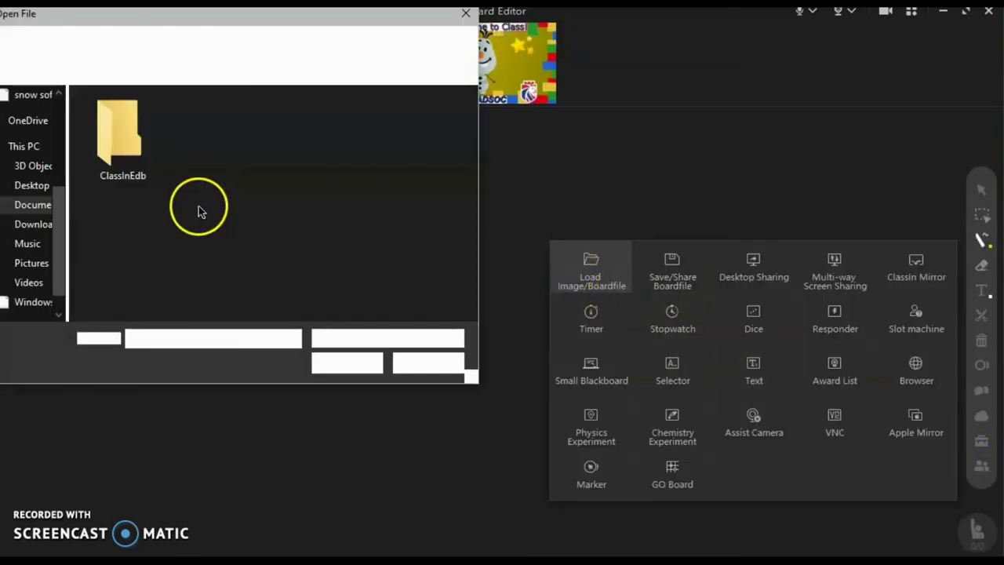
click(30, 186)
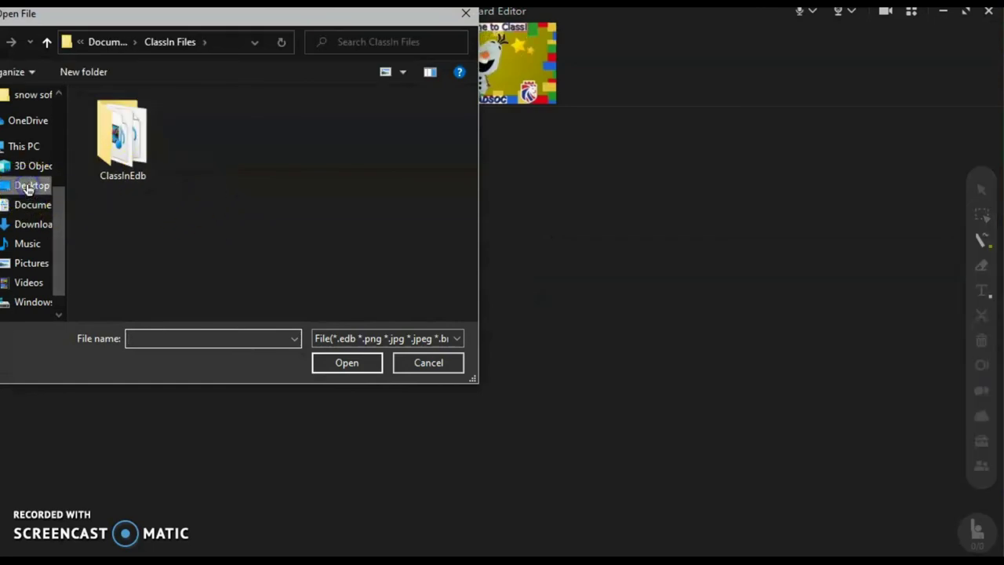
double_click(394, 142)
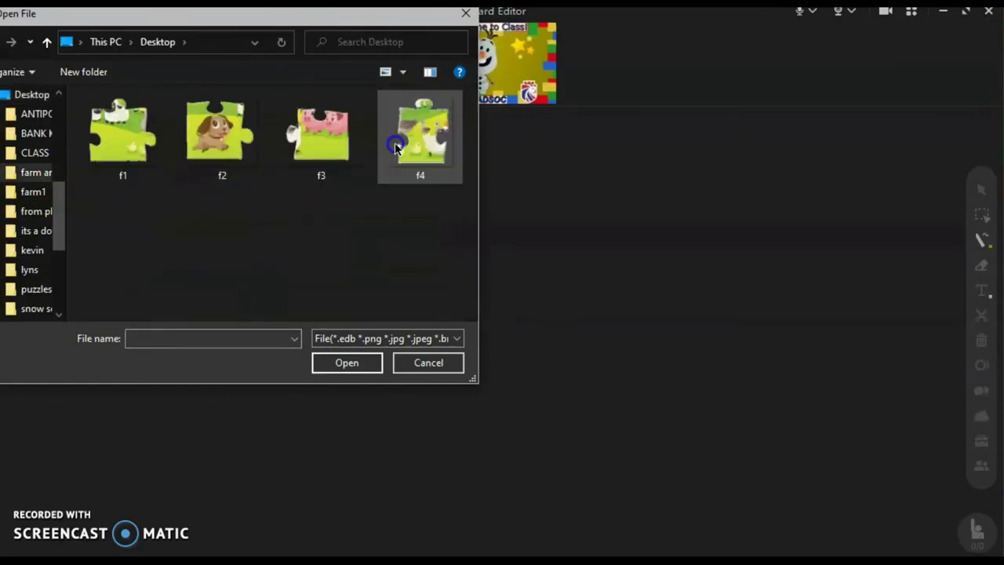
drag(75, 108, 399, 157)
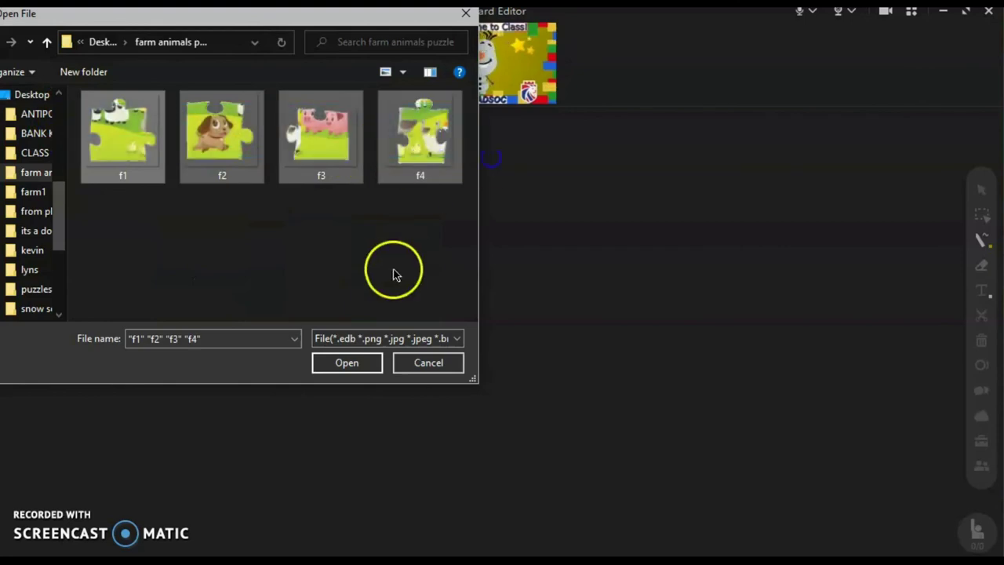
click(348, 366)
click(413, 225)
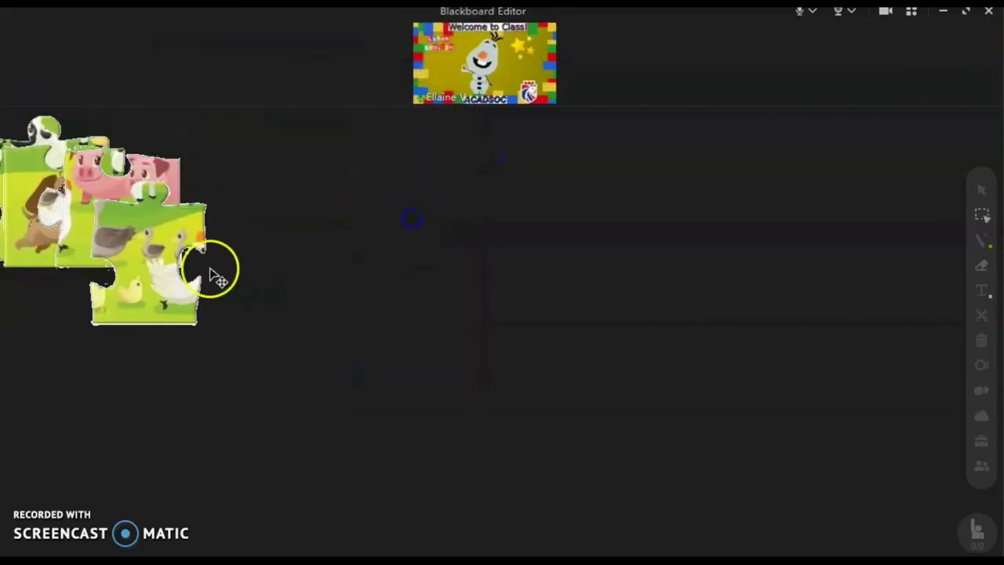
- Drag the pieces into a 2×2 square: sheep and duck on top, dog and pig below
drag(212, 273, 514, 301)
drag(161, 245, 352, 325)
drag(91, 235, 251, 264)
drag(295, 323, 202, 410)
drag(216, 241, 299, 243)
drag(437, 285, 426, 227)
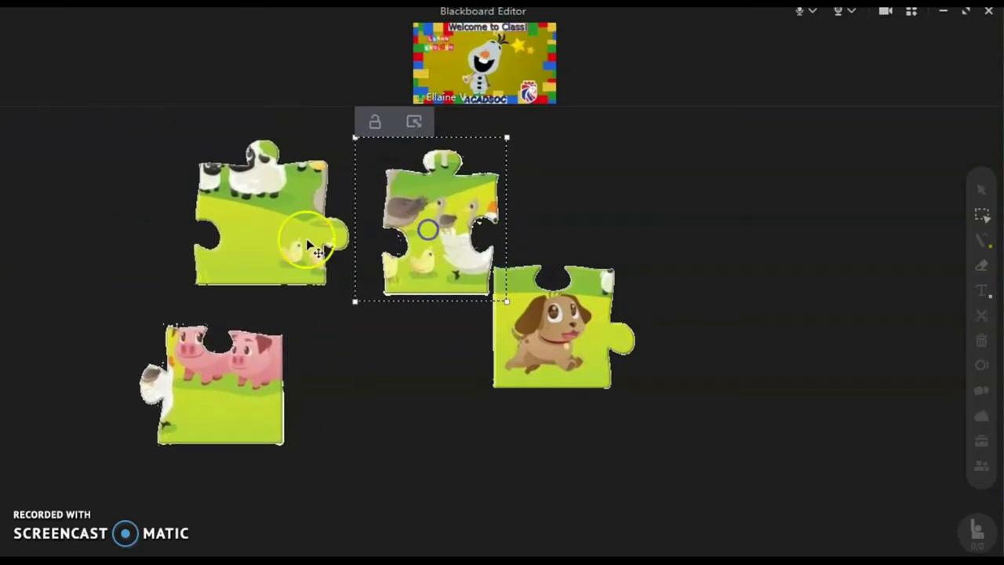
drag(291, 250, 327, 276)
drag(242, 369, 354, 381)
drag(505, 351, 101, 342)
drag(279, 400, 367, 384)
drag(161, 360, 243, 415)
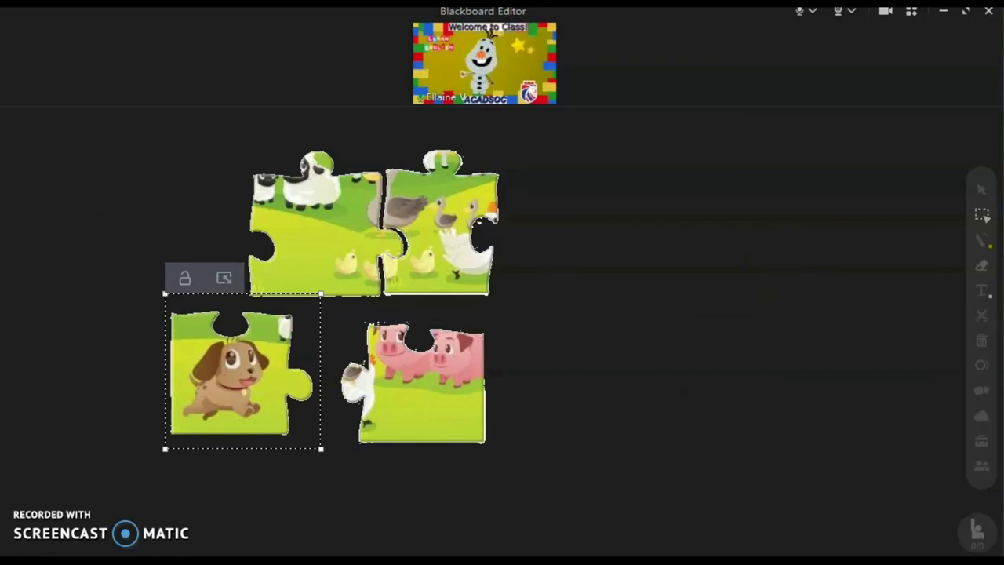